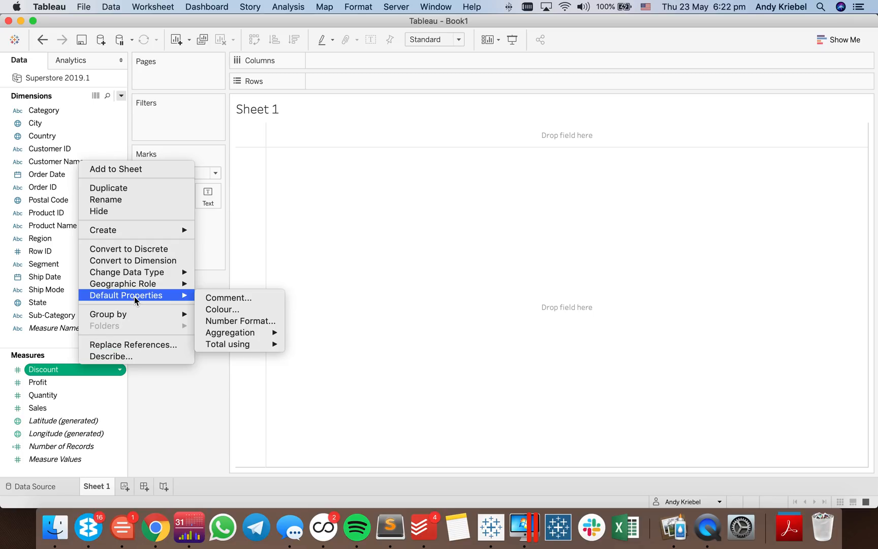
- Set the Discount measure's default aggregation to Average and its default number format to Percentage with one decimal place
mouse_move(248, 337)
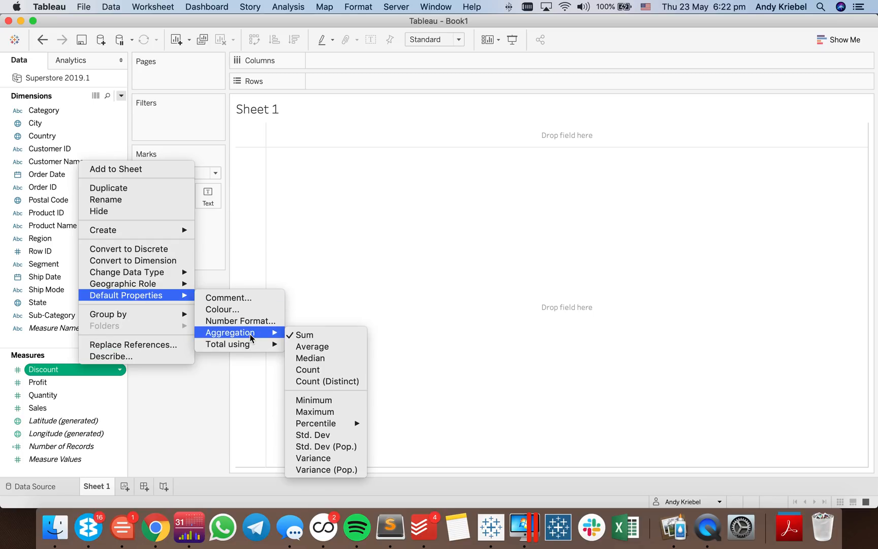
left_click(312, 346)
left_click(96, 375)
right_click(97, 375)
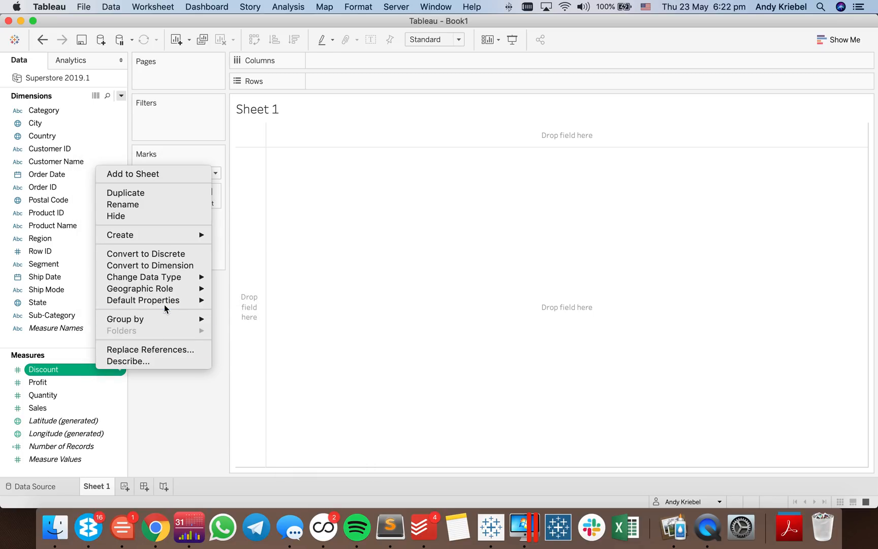
mouse_move(170, 301)
left_click(274, 326)
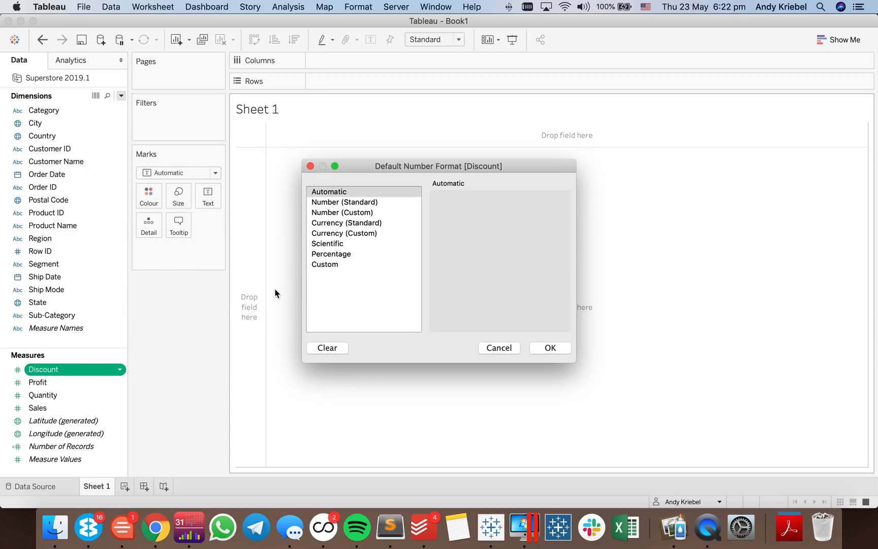
left_click(335, 254)
left_click(468, 216)
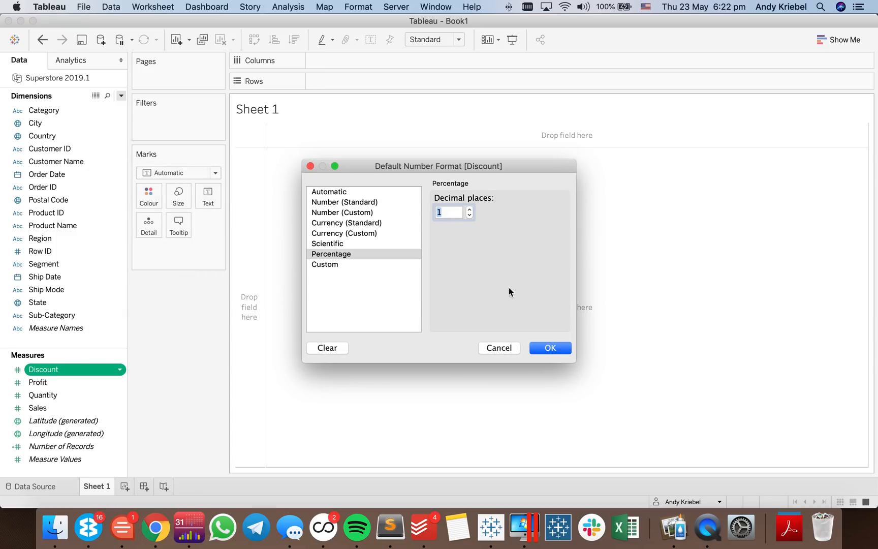
left_click(544, 348)
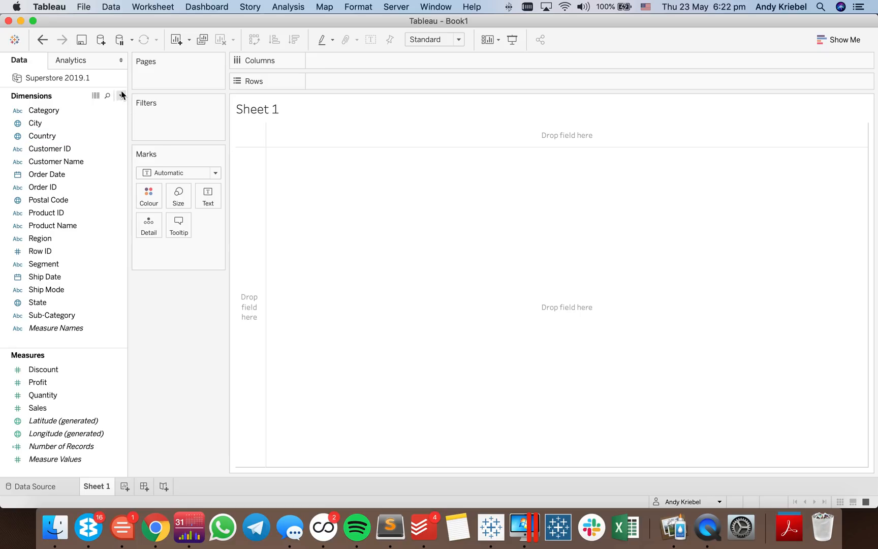
- Place the Discount measure on Columns
left_click_drag(56, 370, 325, 61)
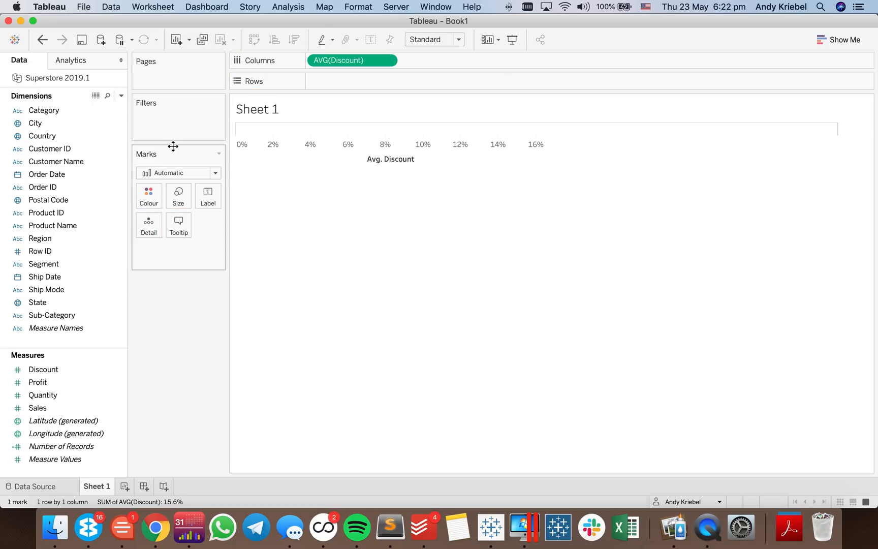
- Start a new calculated field and name it Profit Ratio
left_click(121, 95)
left_click(108, 108)
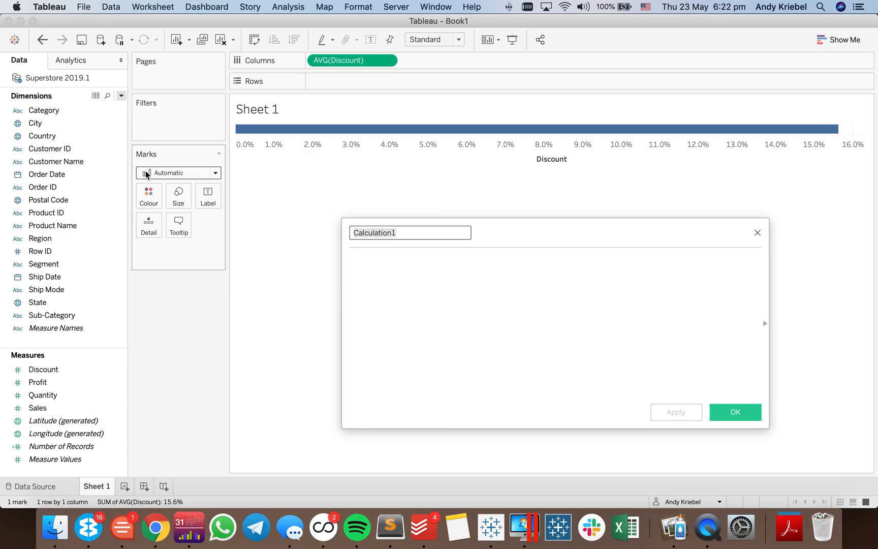
type("Profit")
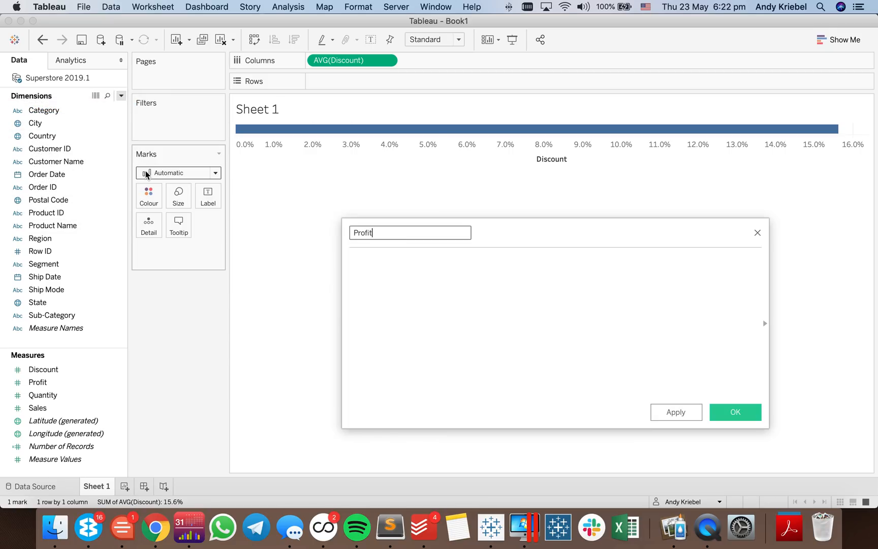
type(" Ratio")
key("Tab")
- Define the calculation as SUM([Profit])/SUM([Sales]) and save the field
type("SUM(r")
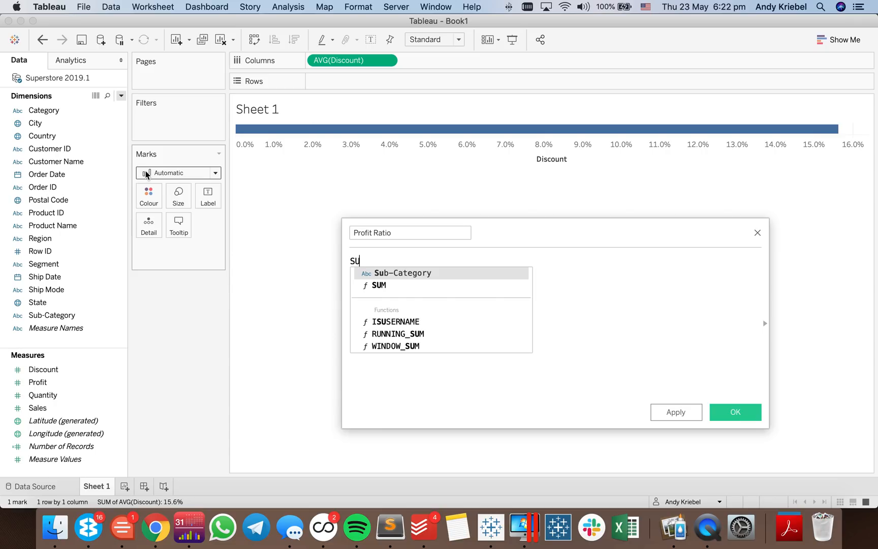
key("BackSpace")
type("pro")
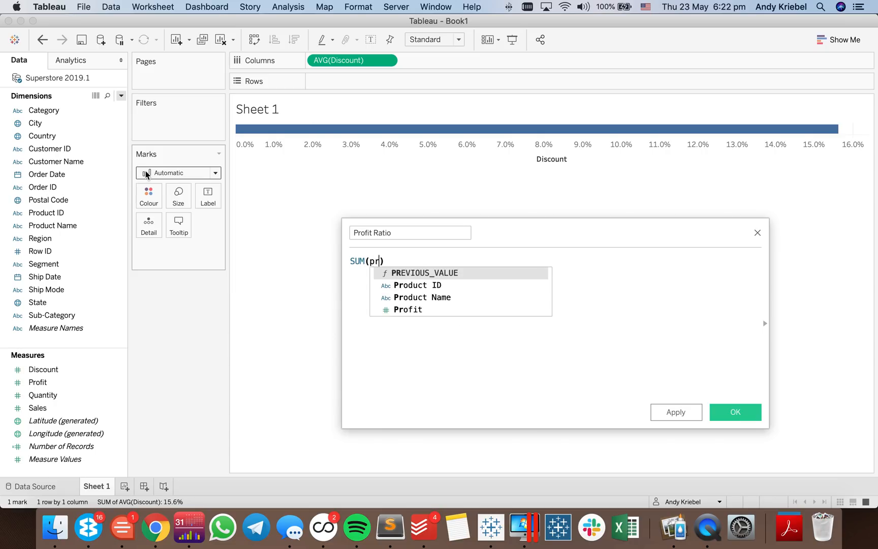
key("Down")
key("Down")
key("Return")
key("Right")
type("/SUM")
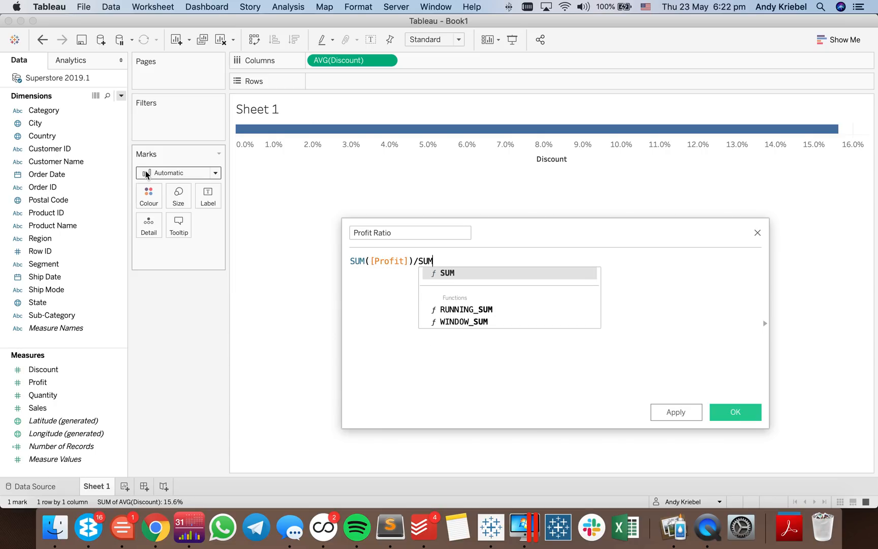
key("Return")
type("sal")
key("Return")
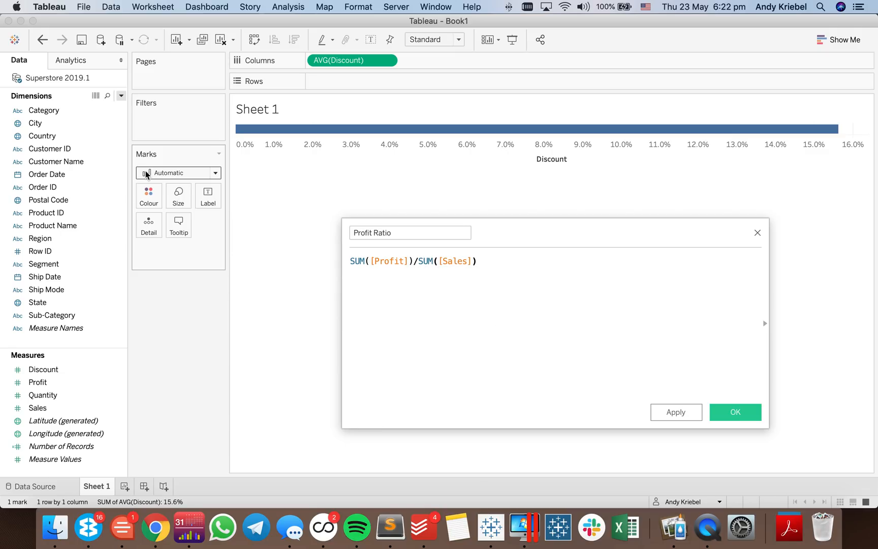
left_click(733, 414)
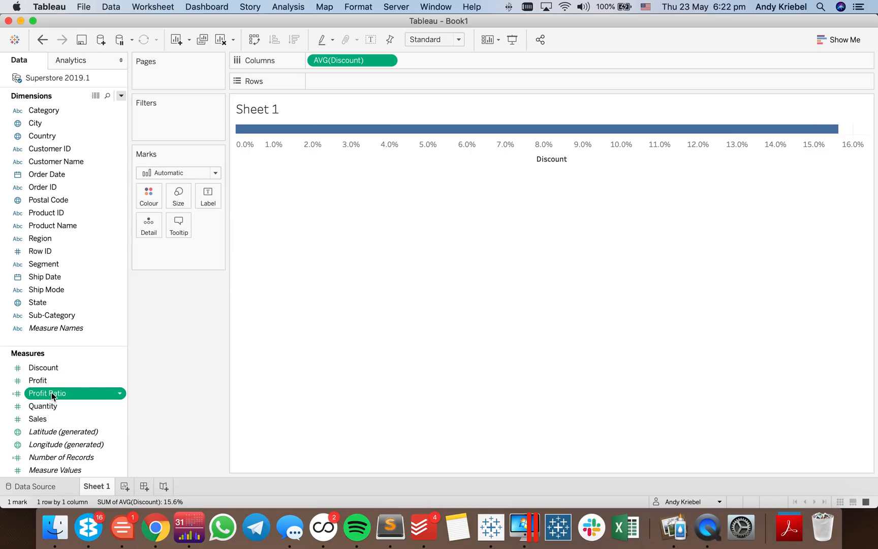
- Set the default number format of Profit Ratio to Percentage with one decimal place
right_click(62, 393)
mouse_move(132, 321)
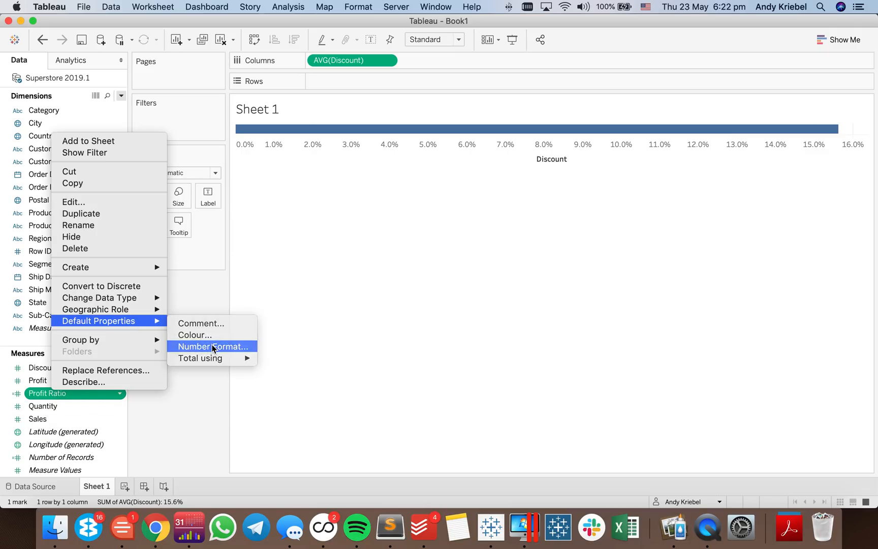
left_click(214, 345)
left_click(340, 254)
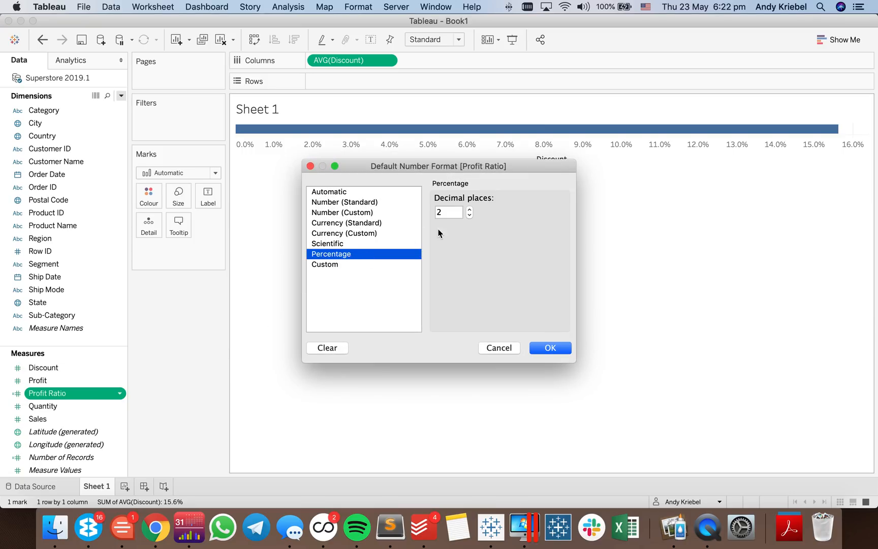
left_click(469, 215)
left_click(550, 348)
- Place Profit Ratio on Rows and add Product Name as the level of detail of the marks
left_click_drag(73, 396, 337, 85)
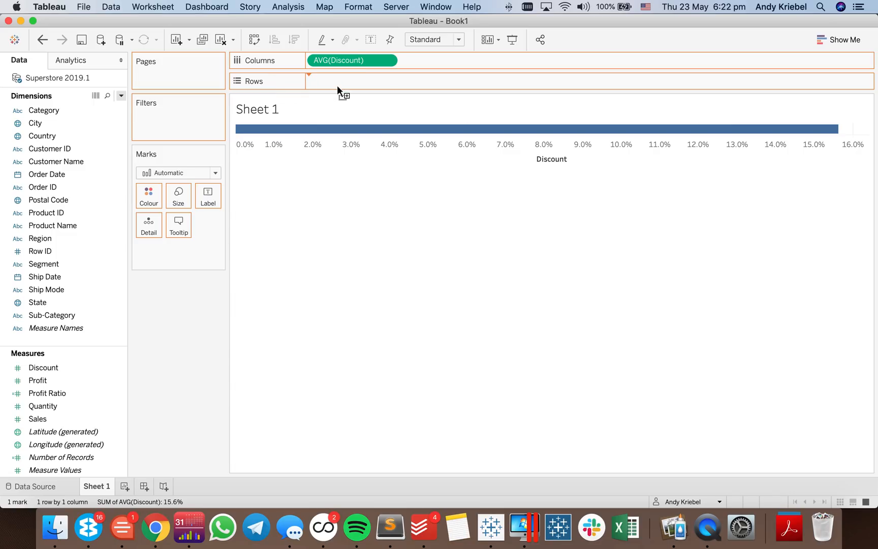
left_click(67, 228)
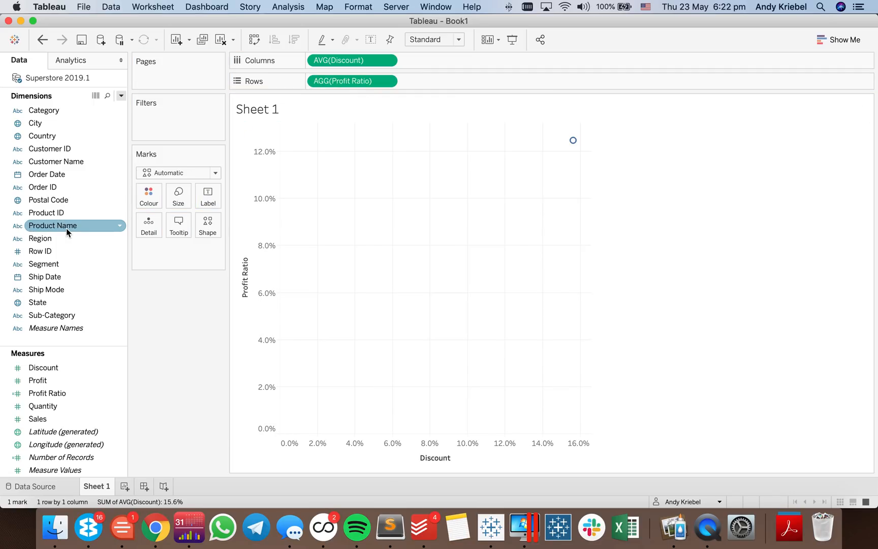
left_click_drag(57, 228, 153, 229)
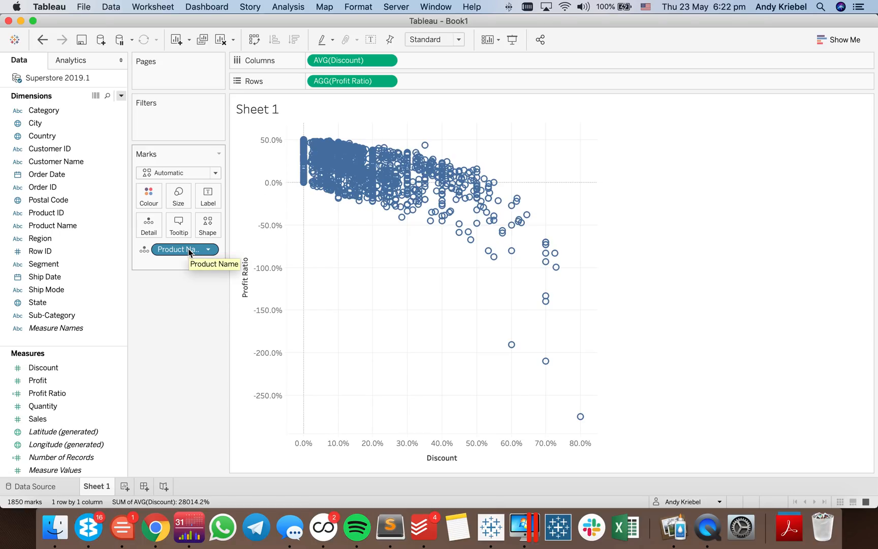
- Replace Product Name with Customer ID as the level of detail of the scatter plot marks
left_click_drag(61, 149, 184, 254)
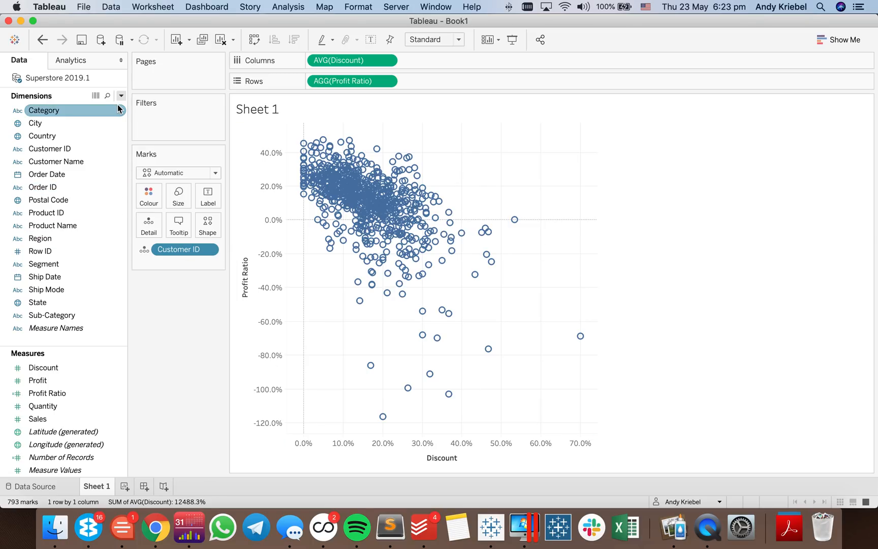
left_click(77, 61)
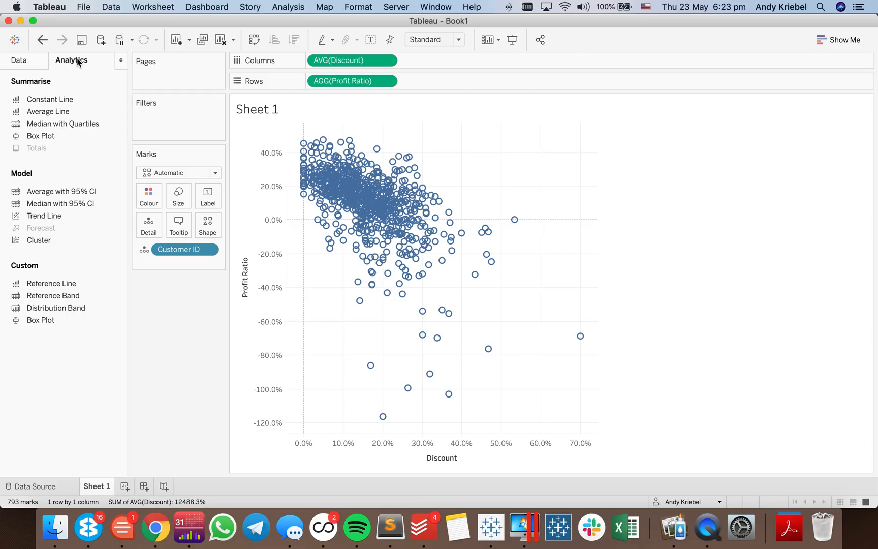
left_click(23, 62)
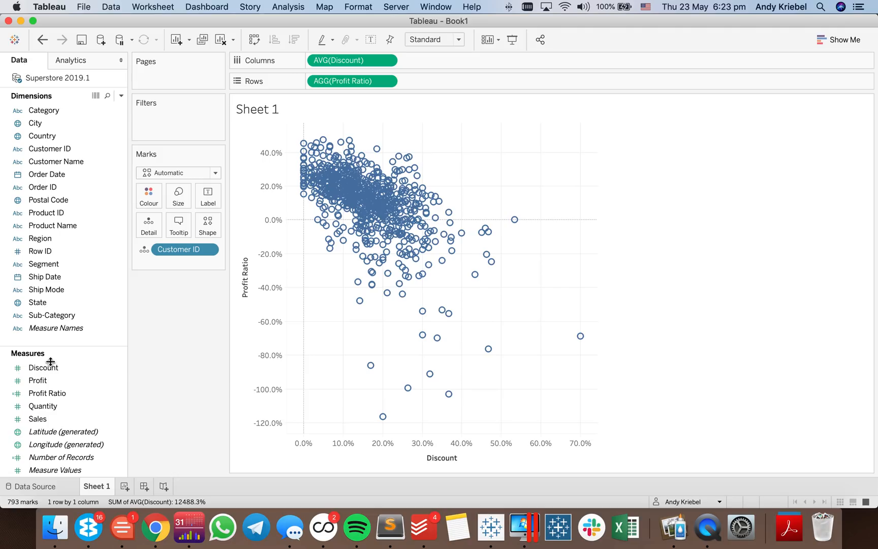
- Start a parameter based on the Discount measure and remove the minimum and maximum limits from its range
left_click(52, 385)
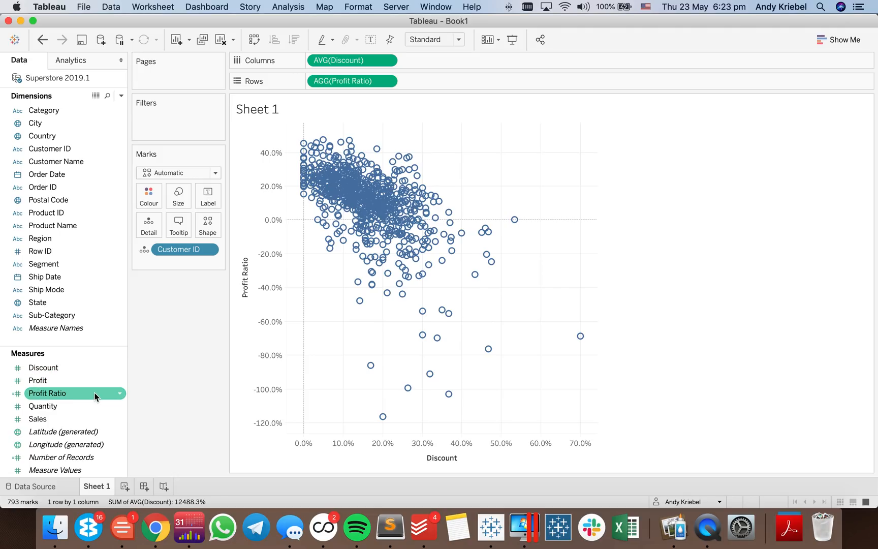
right_click(86, 374)
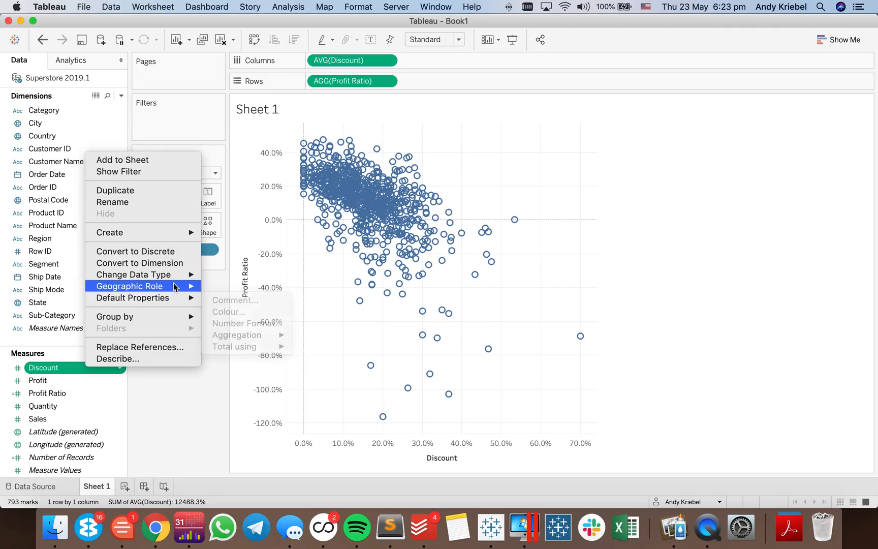
mouse_move(176, 235)
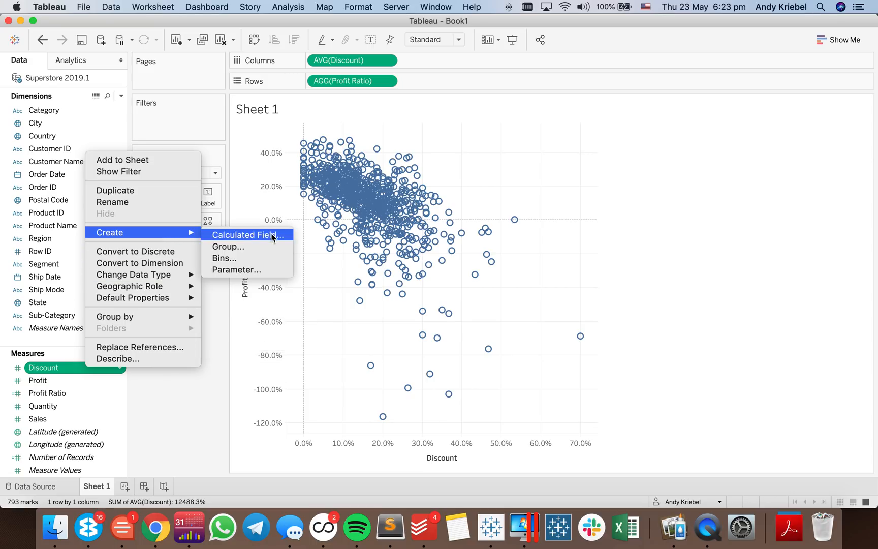
left_click(257, 272)
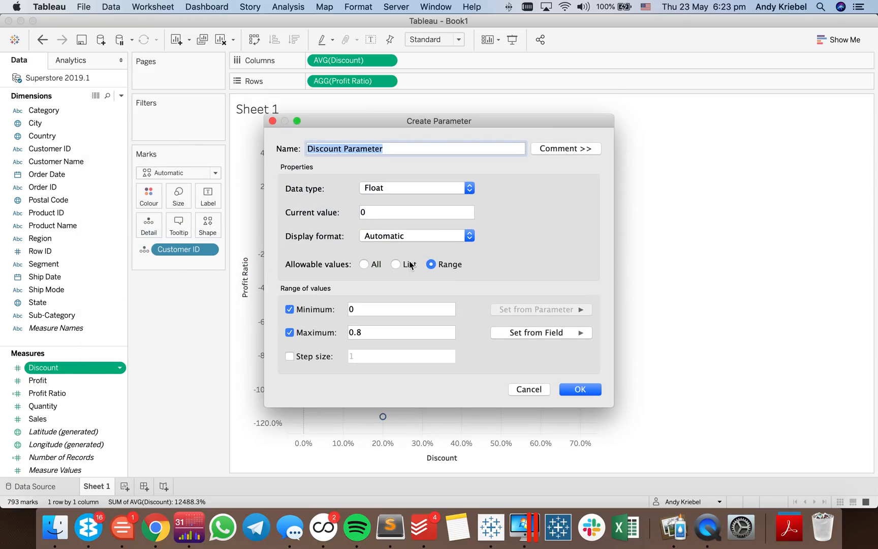
left_click(290, 310)
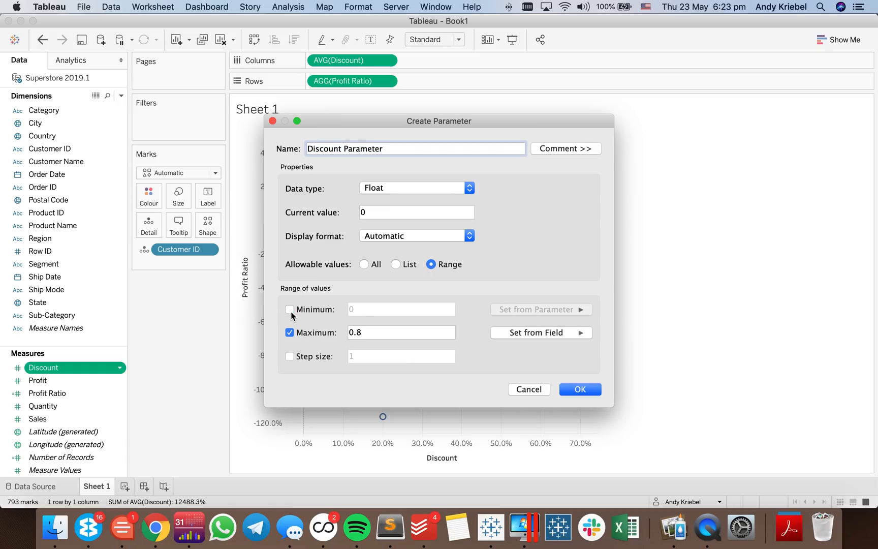
left_click(289, 333)
- Set the Discount parameter's display format to Percentage with one decimal place
left_click(392, 235)
left_click(391, 328)
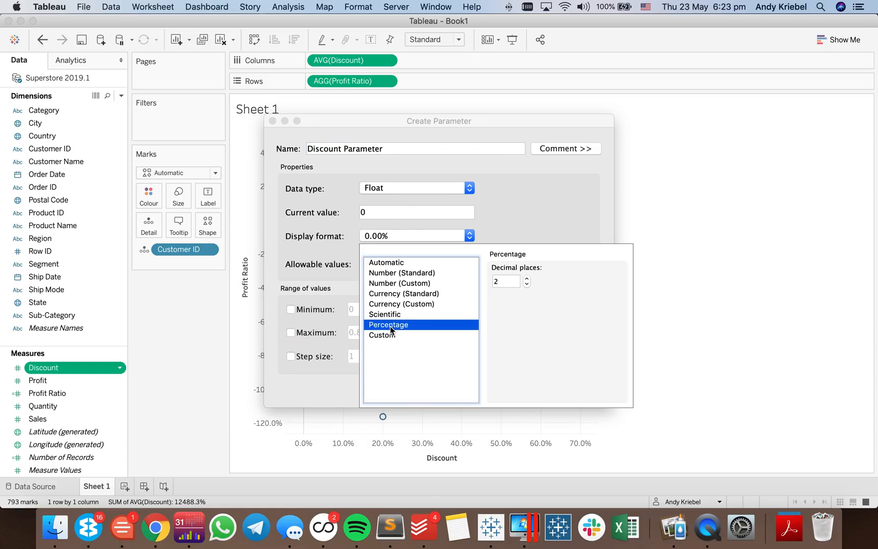
left_click(525, 284)
left_click(525, 283)
left_click(527, 279)
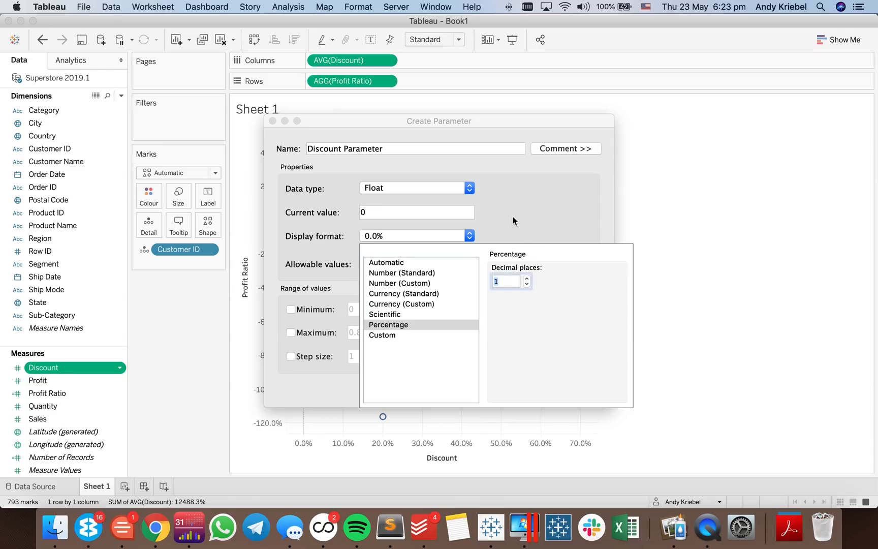
left_click(513, 221)
- Create the Discount parameter with a current value of .2 and show its control beside the sheet
left_click(391, 212)
type(".2")
key("Tab")
left_click(579, 389)
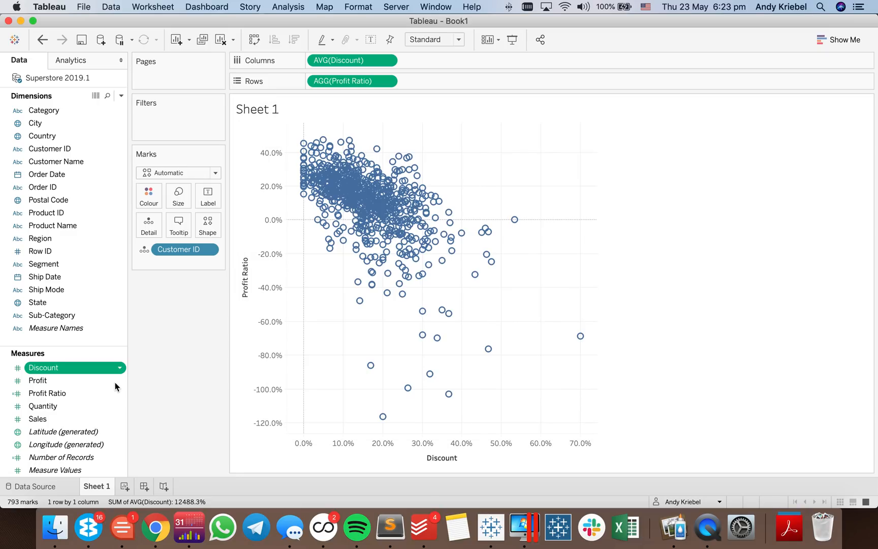
right_click(58, 469)
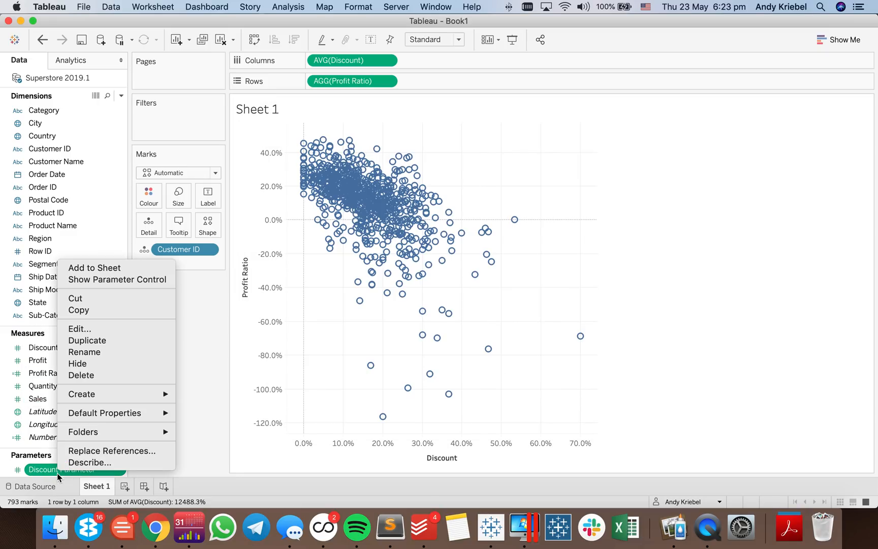
left_click(107, 281)
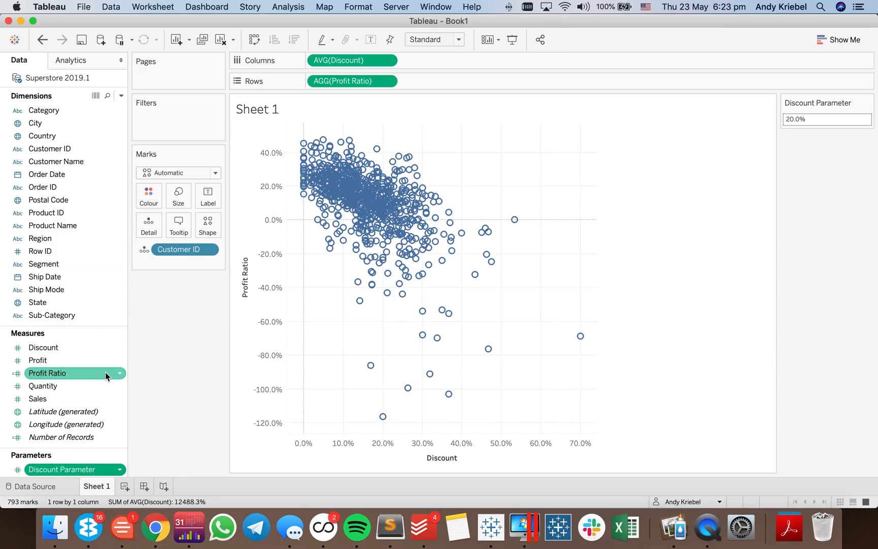
- Start a parameter based on the Profit Ratio measure and set its display format to Percentage with one decimal place
left_click(119, 375)
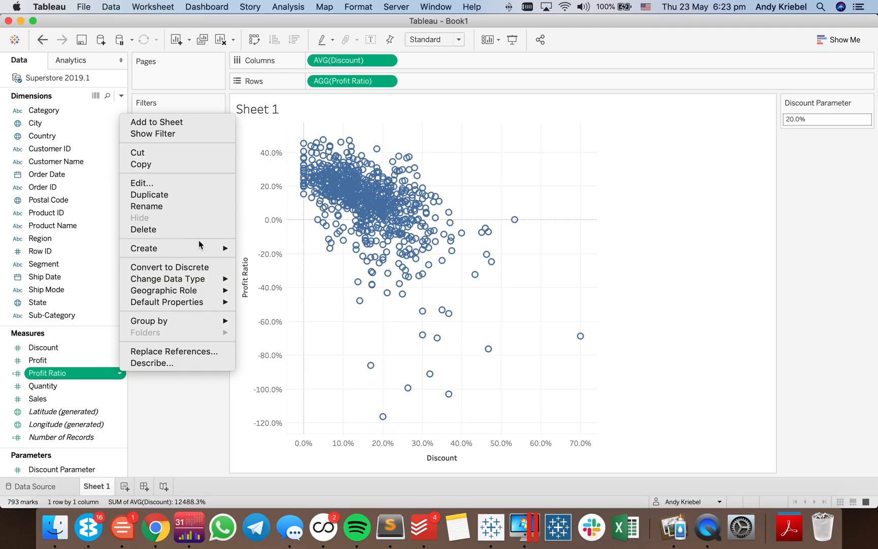
mouse_move(203, 249)
left_click(268, 263)
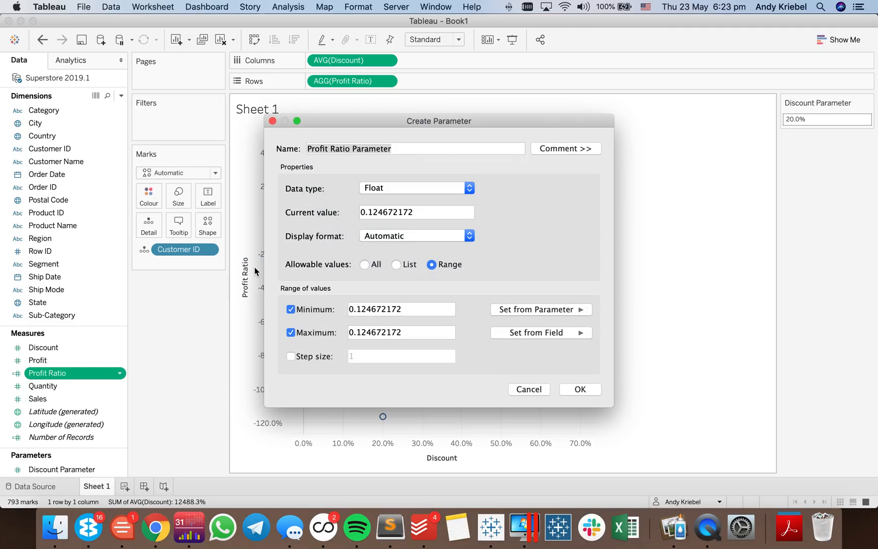
left_click(383, 237)
left_click(394, 327)
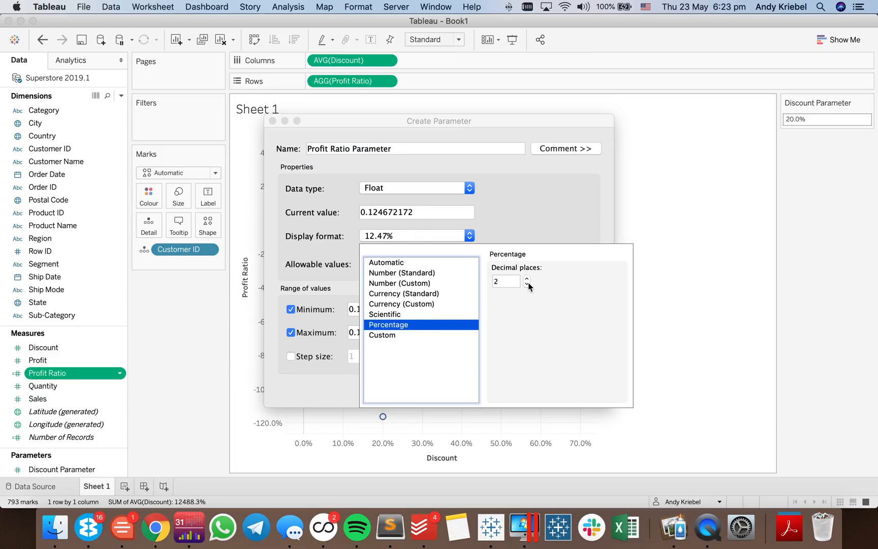
left_click(527, 285)
left_click(412, 239)
- Try to set the Profit Ratio parameter's current value to 0.1
left_click_drag(369, 213, 477, 203)
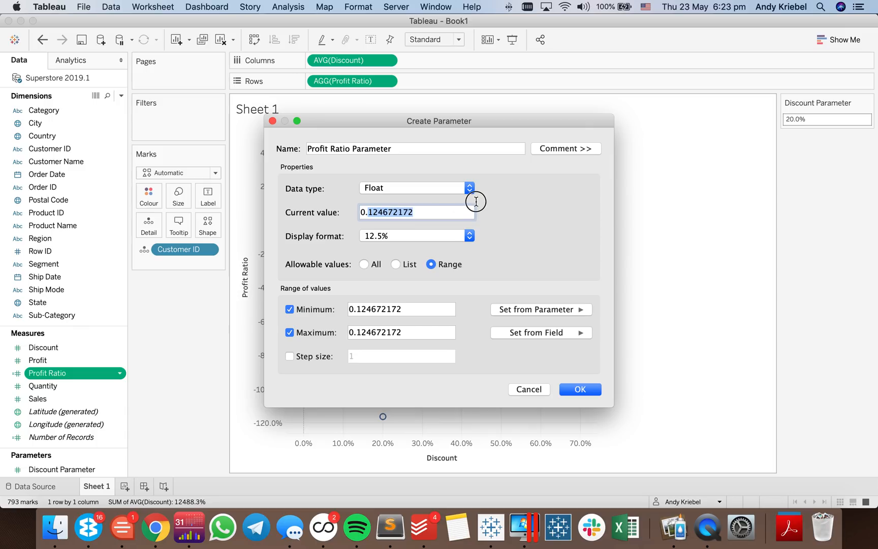
left_click_drag(449, 126, 517, 142)
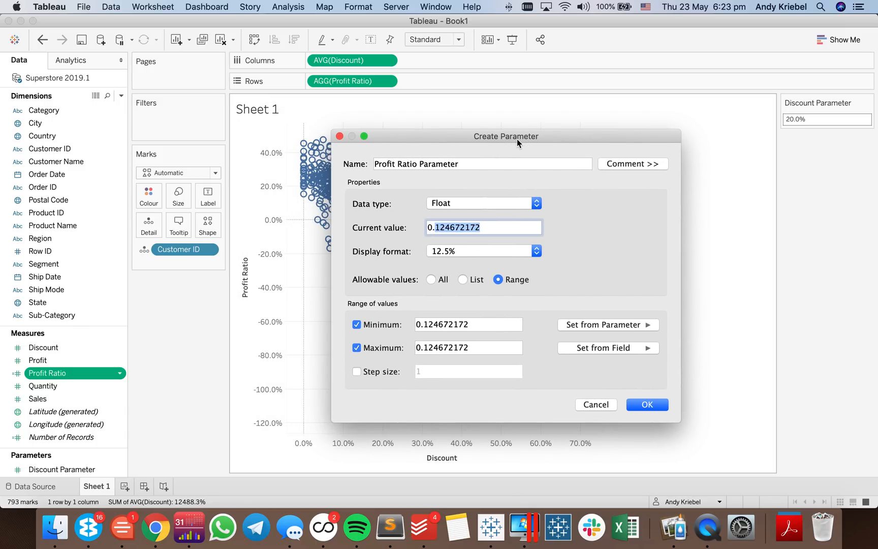
type("1")
key("Tab")
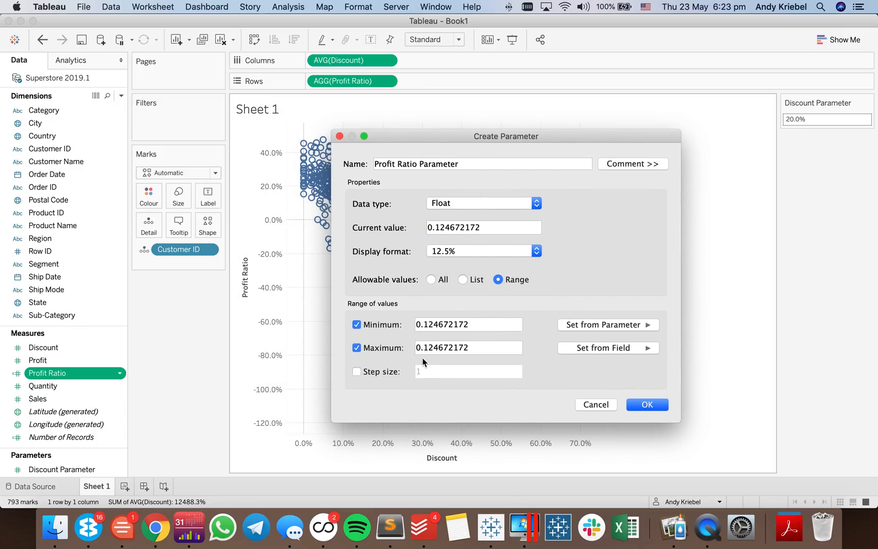
- Create the Profit Ratio parameter without minimum and maximum limits and show its control beside the sheet
left_click(373, 328)
left_click(374, 348)
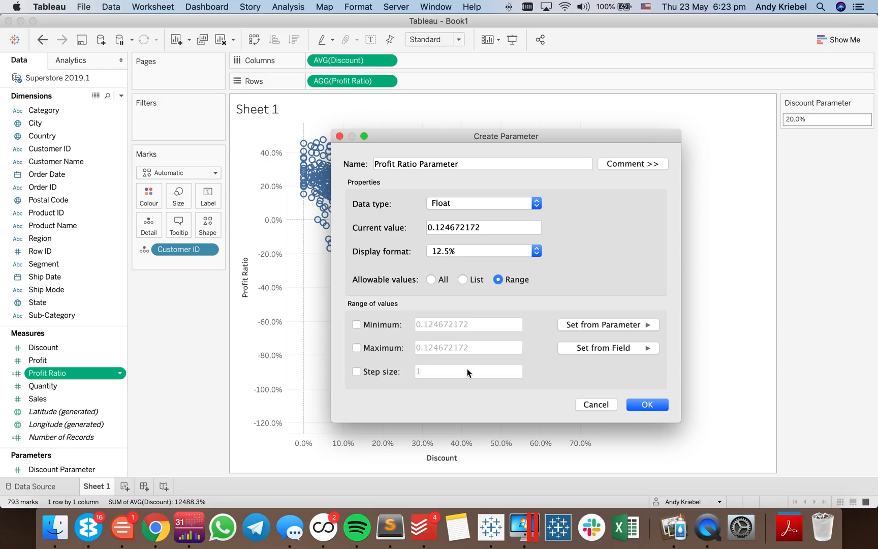
left_click(646, 404)
right_click(56, 469)
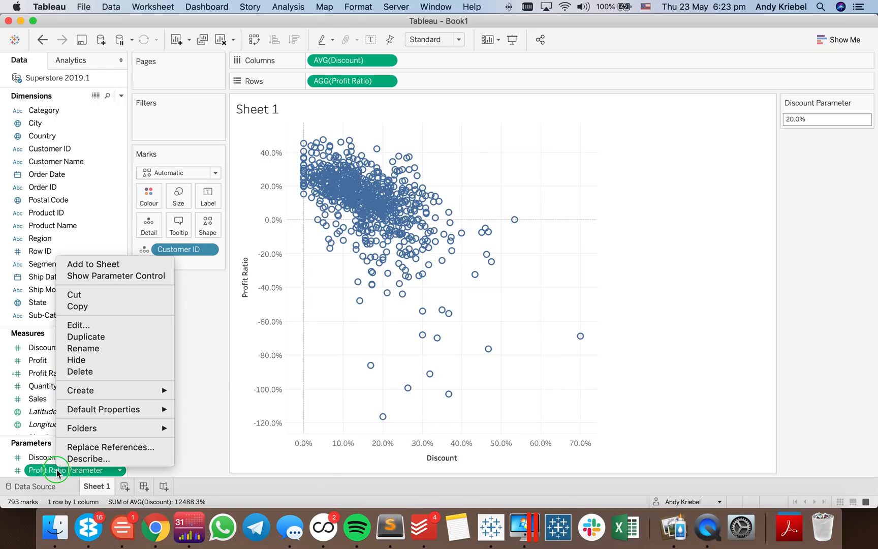
left_click(100, 281)
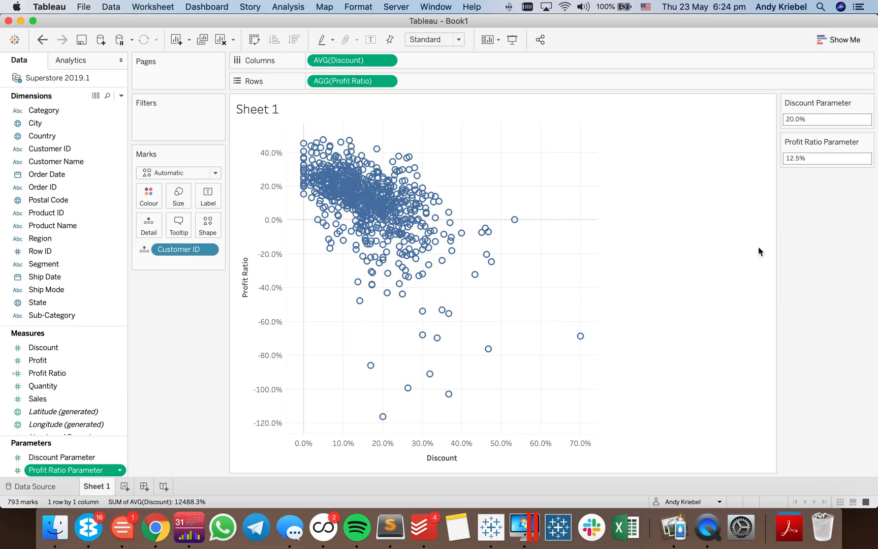
- Add a reference line for average Discount across the entire table, using Discount Parameter as its value, a Value label and no tooltip
left_click(71, 60)
left_click_drag(53, 283, 340, 183)
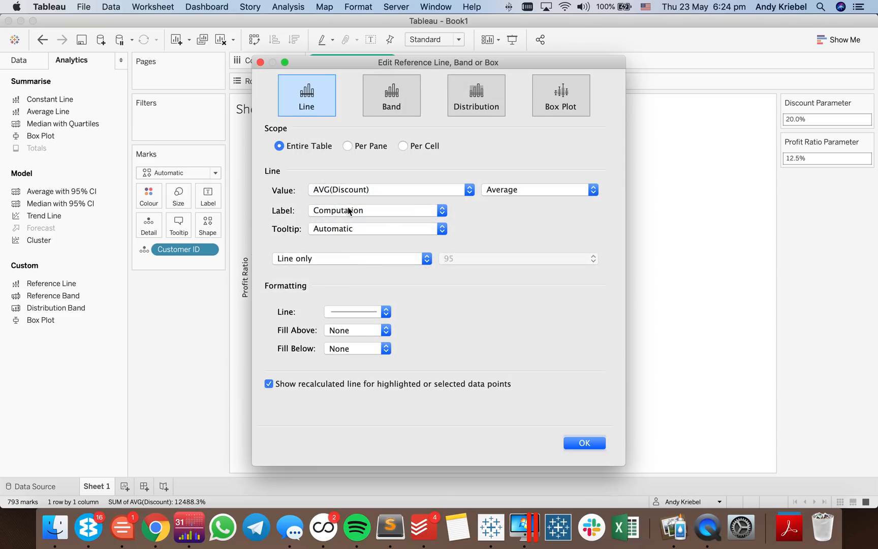
left_click(344, 193)
left_click(343, 199)
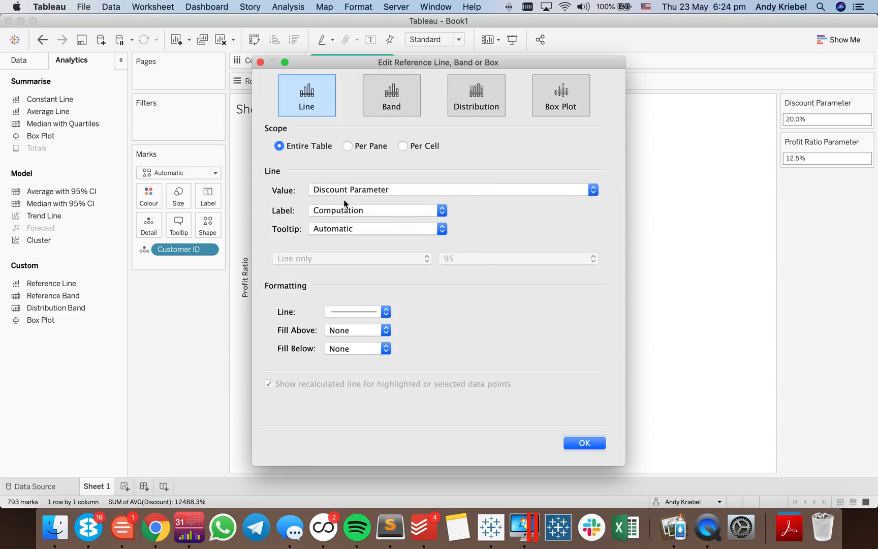
left_click(335, 229)
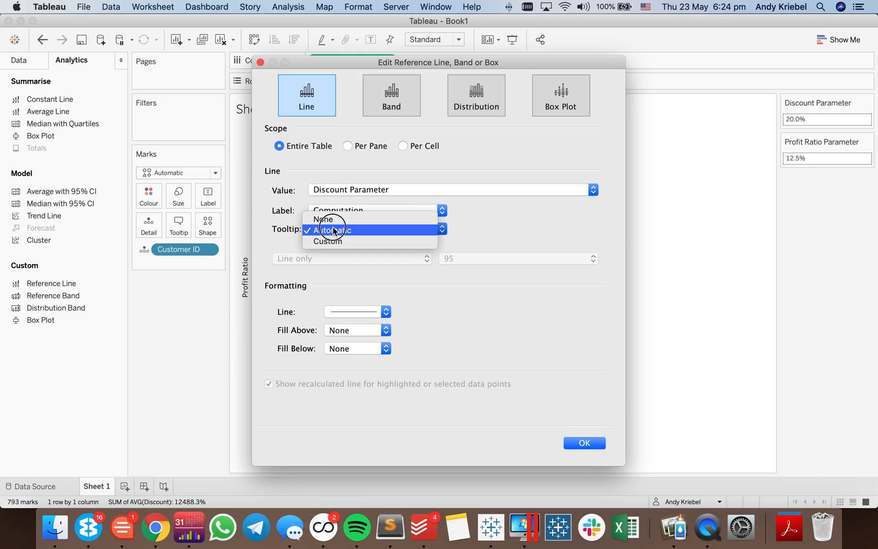
left_click(331, 223)
left_click(328, 211)
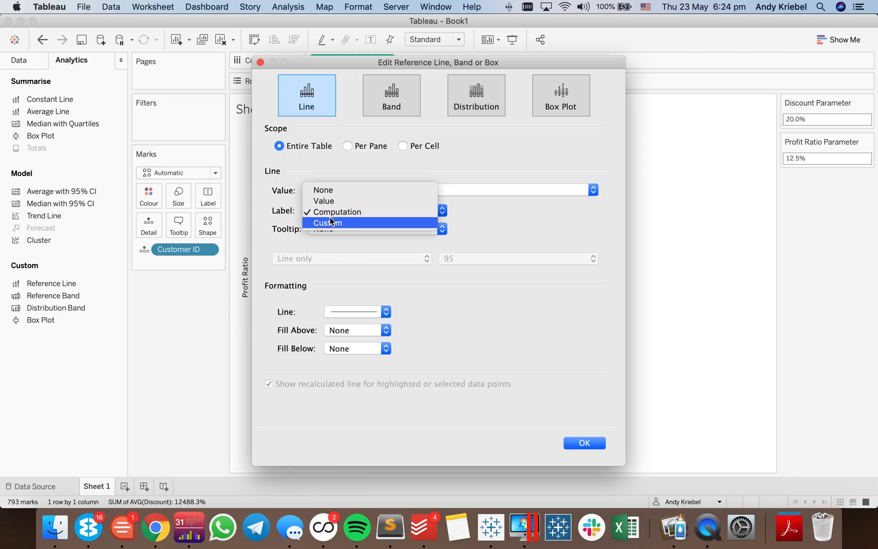
left_click(327, 202)
- Format the Discount reference line as a thicker black dashed line and apply it to the chart
left_click(342, 313)
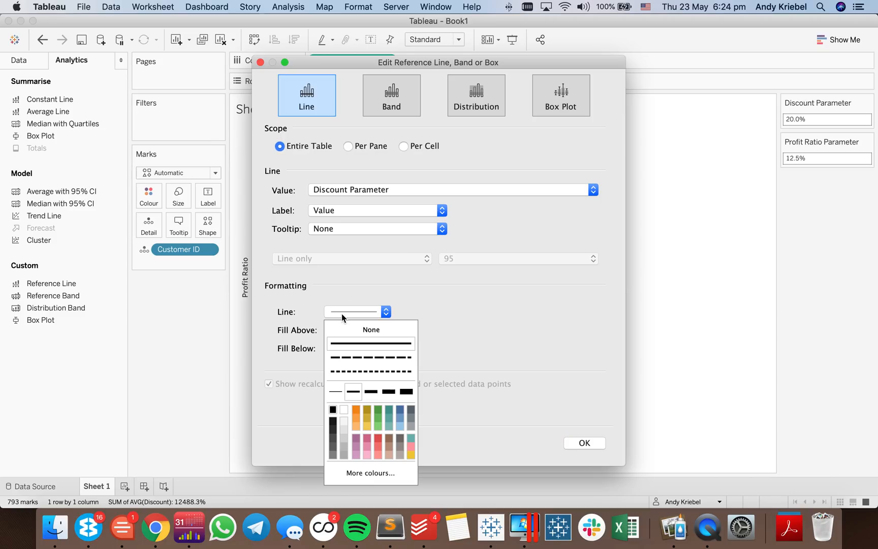
left_click(347, 357)
left_click(332, 410)
left_click(371, 391)
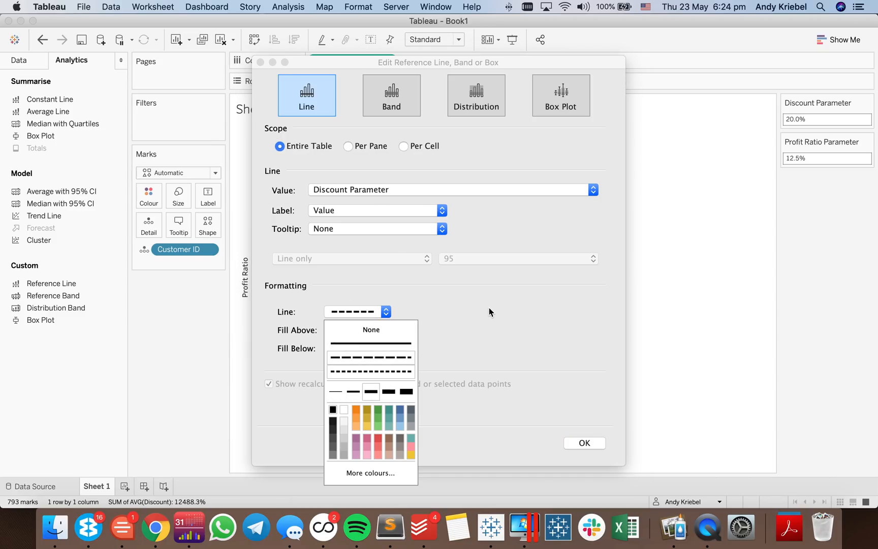
left_click(481, 310)
left_click(584, 443)
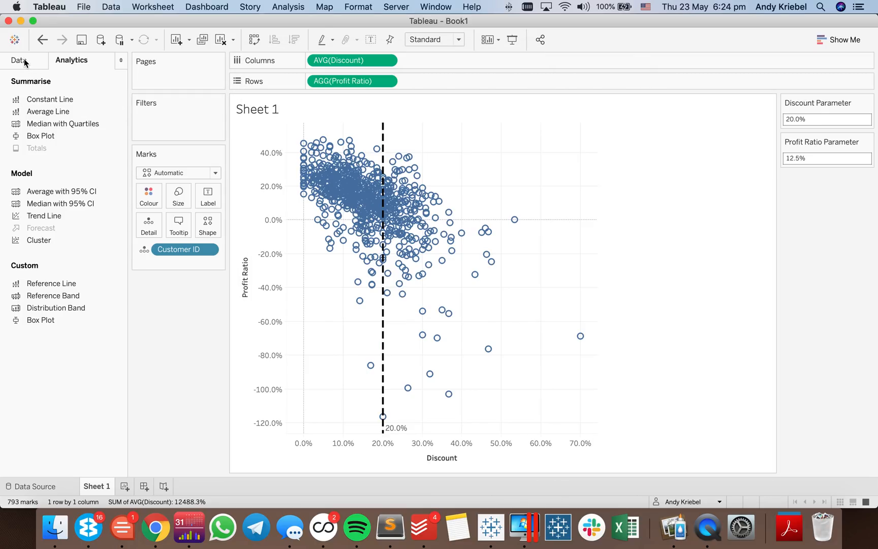
- Add a reference line for Profit Ratio across the entire table, using Profit Ratio Parameter as its value, a Value label and no tooltip
left_click_drag(65, 283, 345, 197)
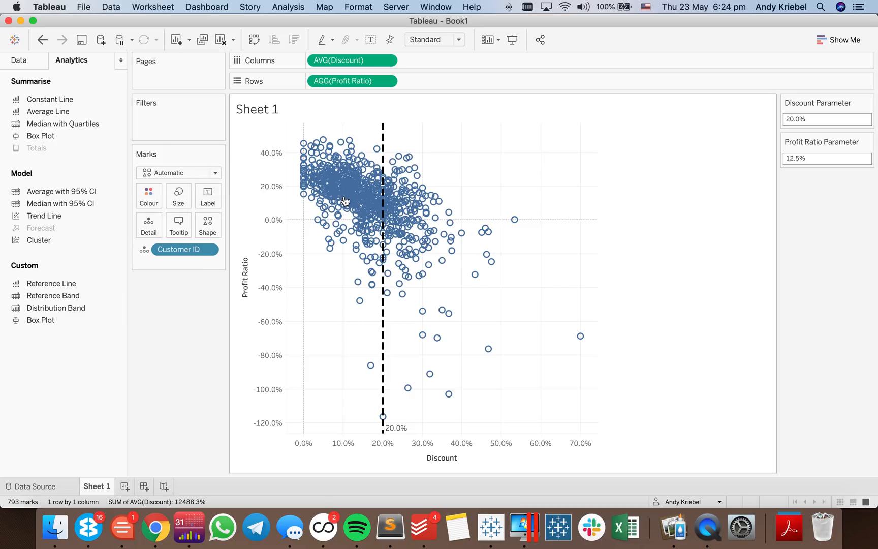
left_click(336, 190)
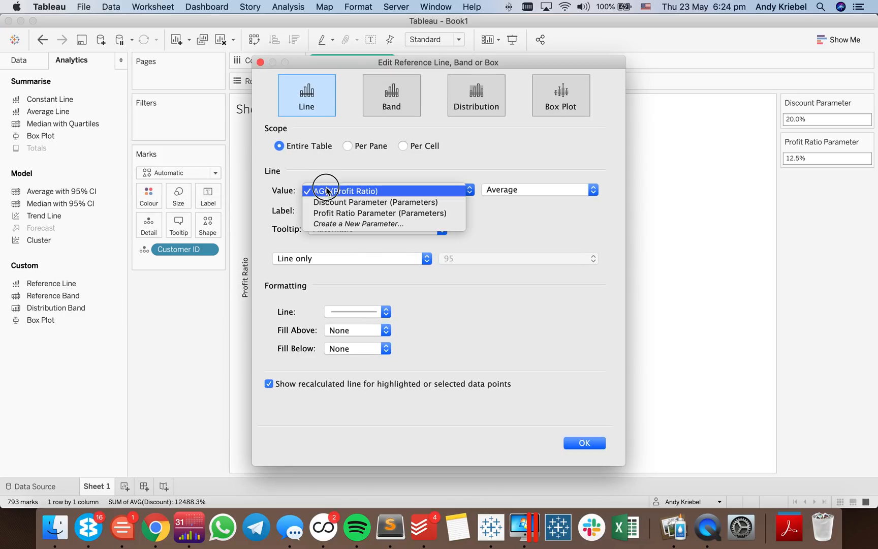
left_click(331, 214)
left_click(339, 211)
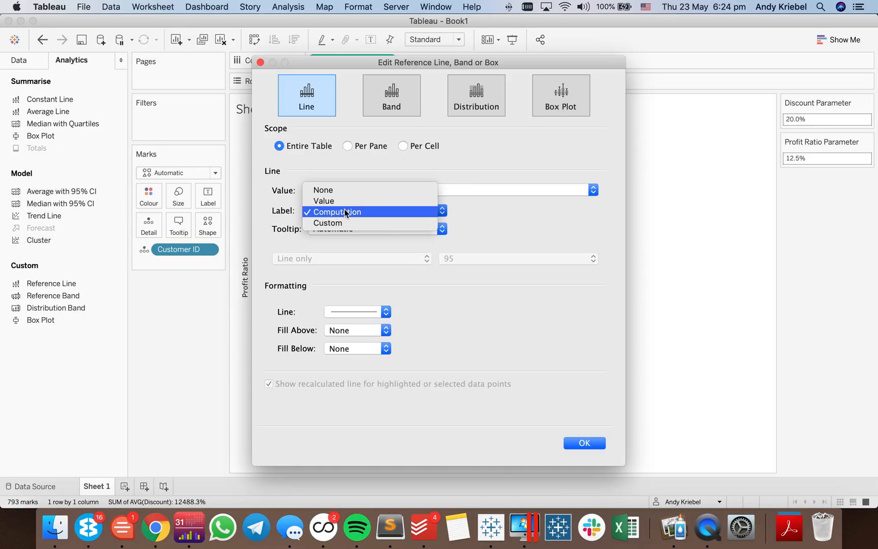
left_click(339, 202)
left_click(335, 232)
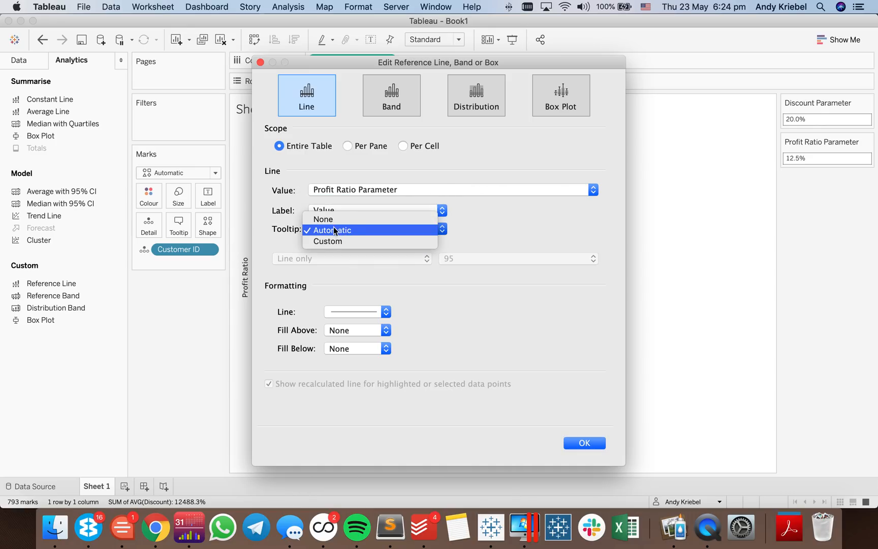
left_click(335, 218)
- Format the Profit Ratio reference line as a thicker black dashed line and apply it to the chart
left_click(349, 312)
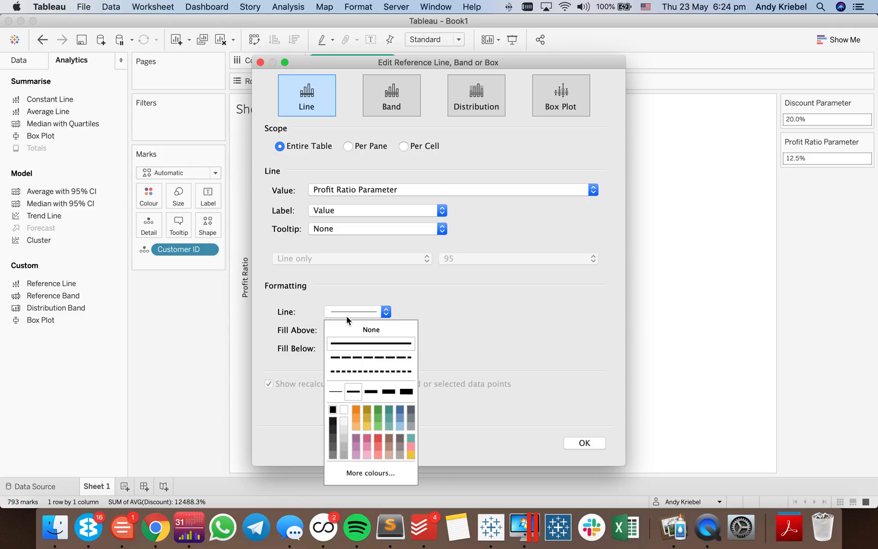
left_click(354, 357)
left_click(371, 392)
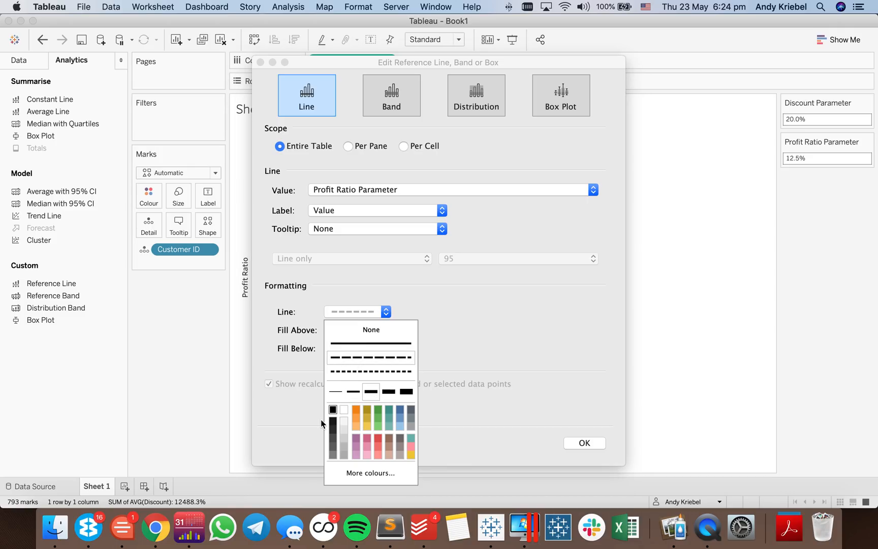
left_click(333, 269)
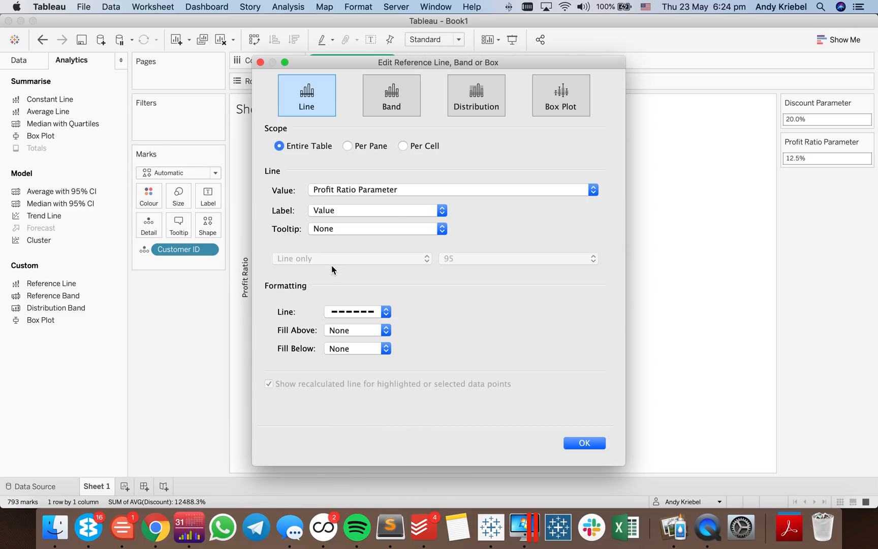
left_click(327, 231)
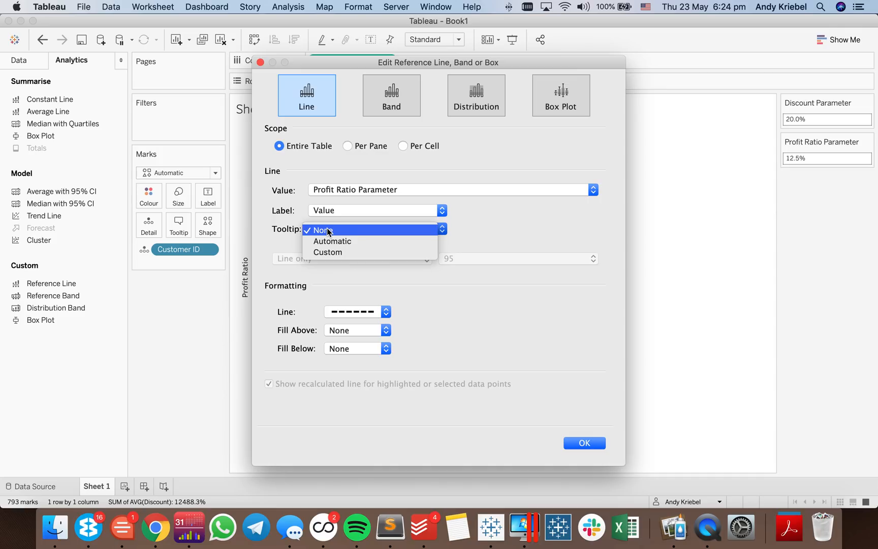
left_click(286, 230)
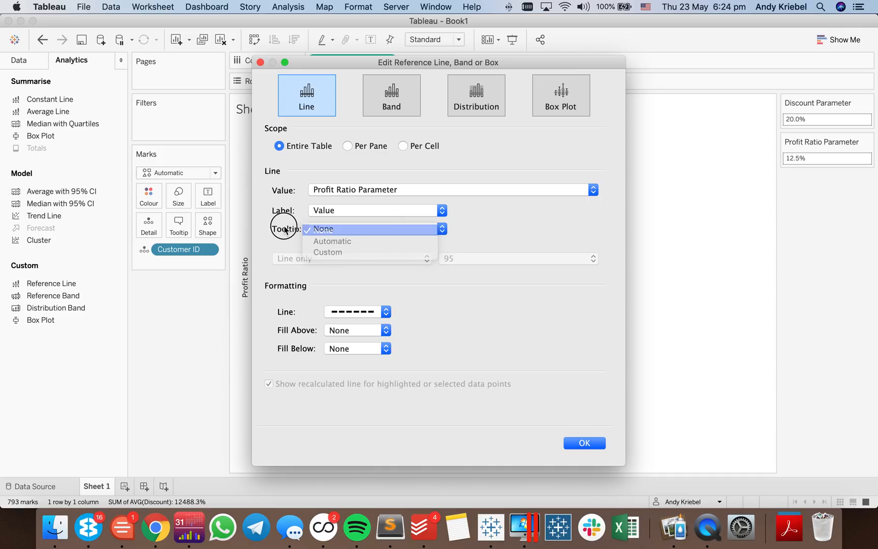
left_click(586, 443)
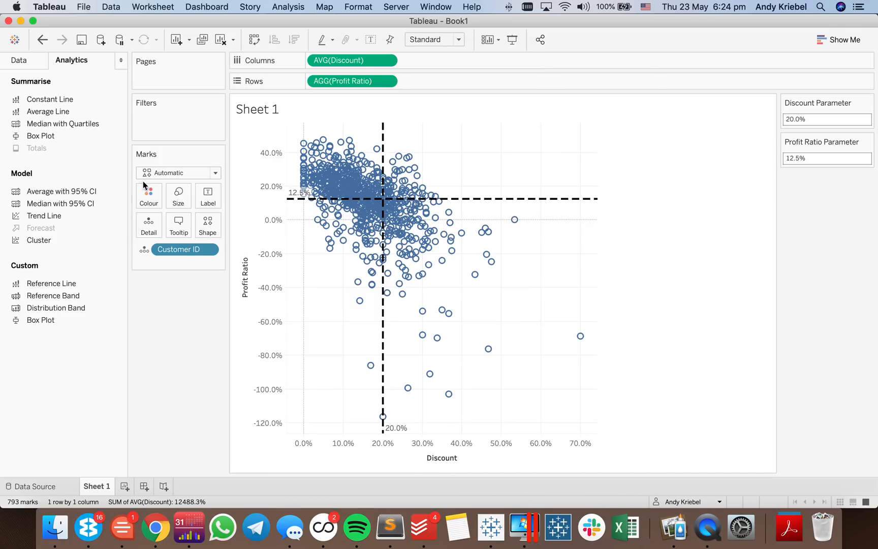
- Set the horizontal alignment of the Profit Ratio reference line's label to Right, close the formatting and return to the data fields
right_click(490, 199)
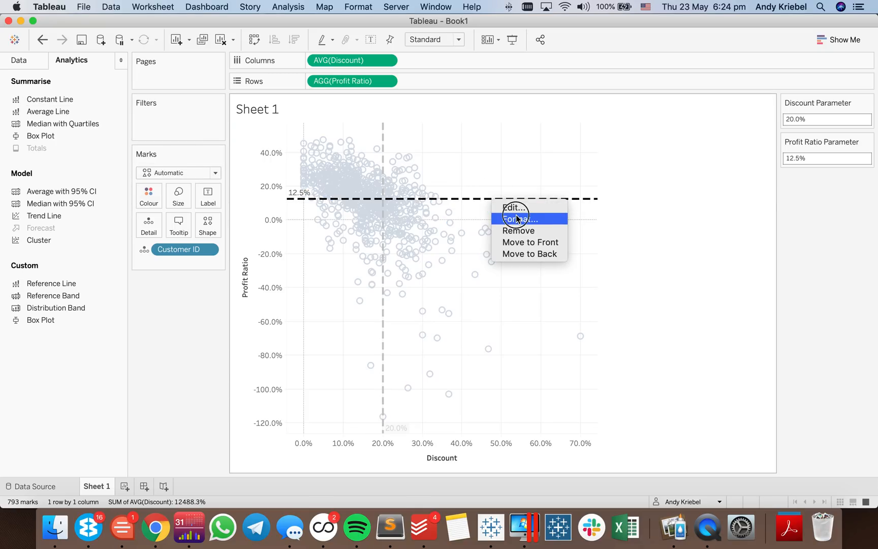
left_click(517, 218)
left_click(81, 201)
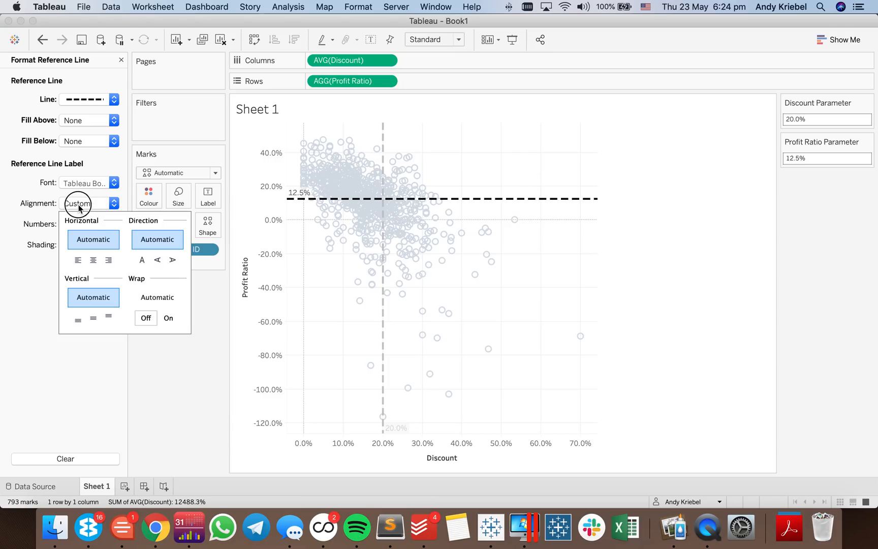
left_click(108, 260)
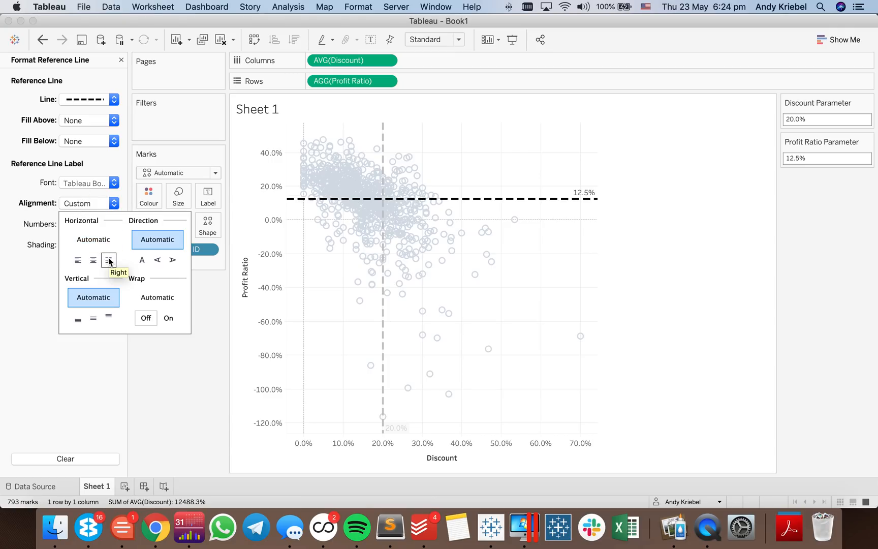
left_click(535, 278)
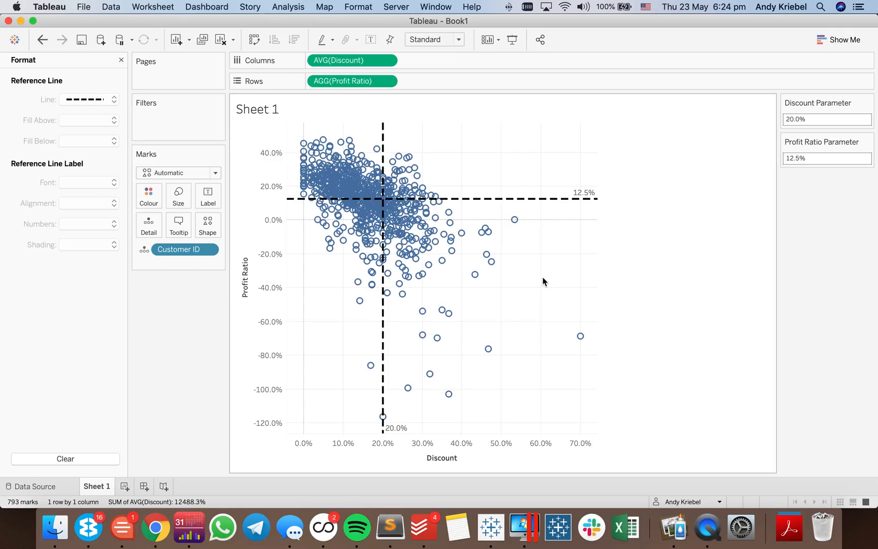
left_click(121, 60)
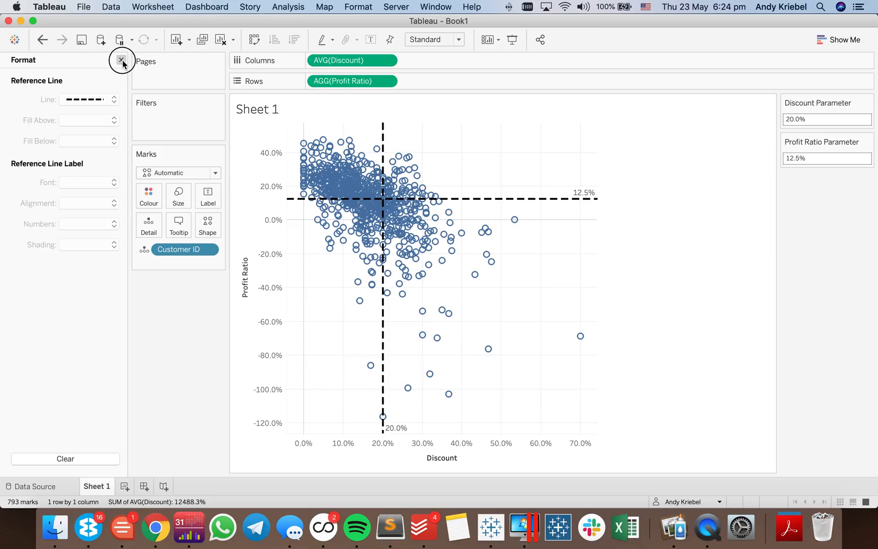
left_click(19, 61)
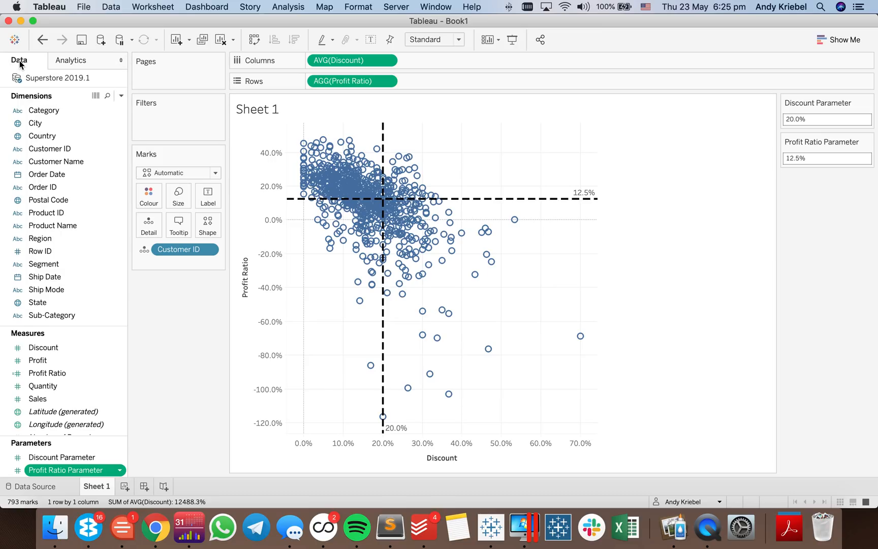
- Add a change-parameter action for Sheet 1 named Update Discount that runs on Hover only
left_click(155, 7)
left_click(167, 83)
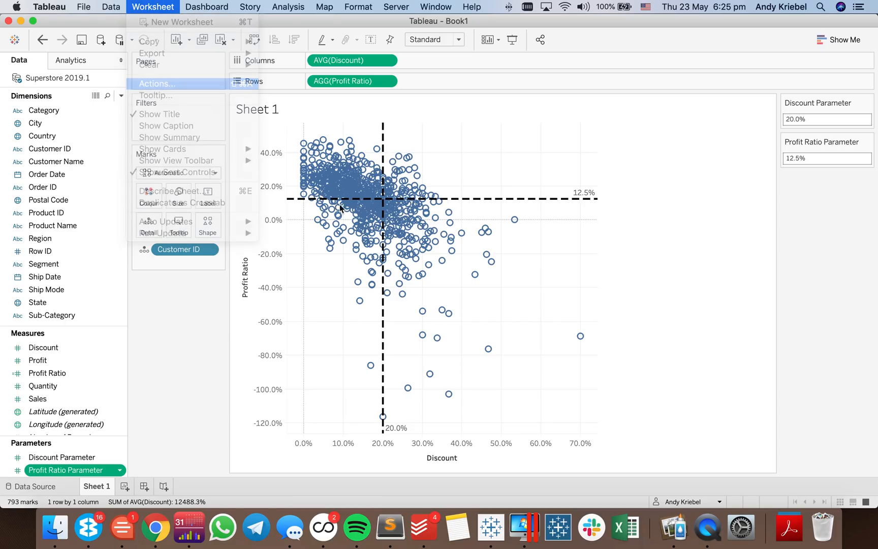
left_click(328, 297)
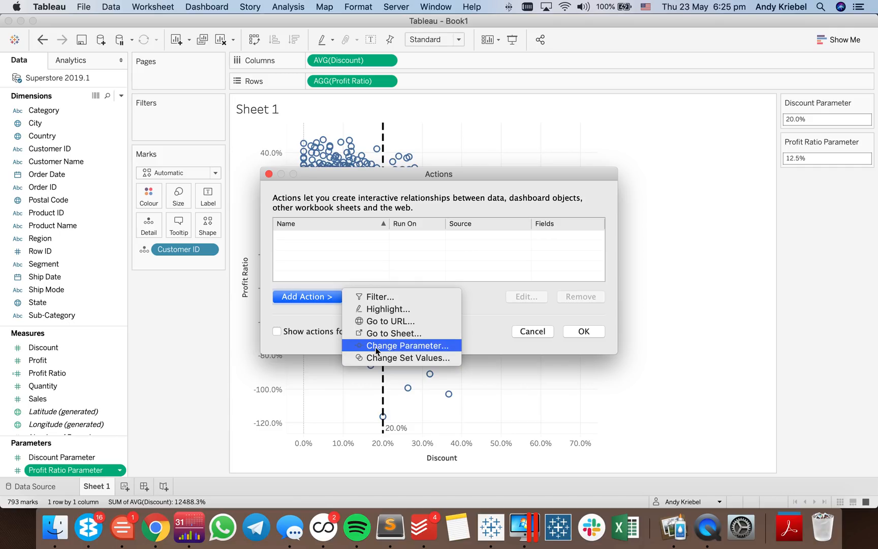
left_click(394, 345)
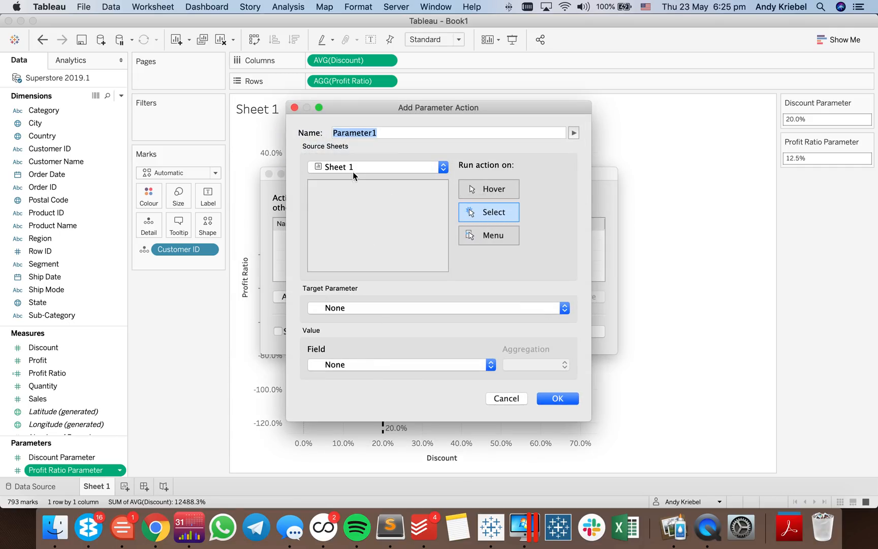
left_click(392, 133)
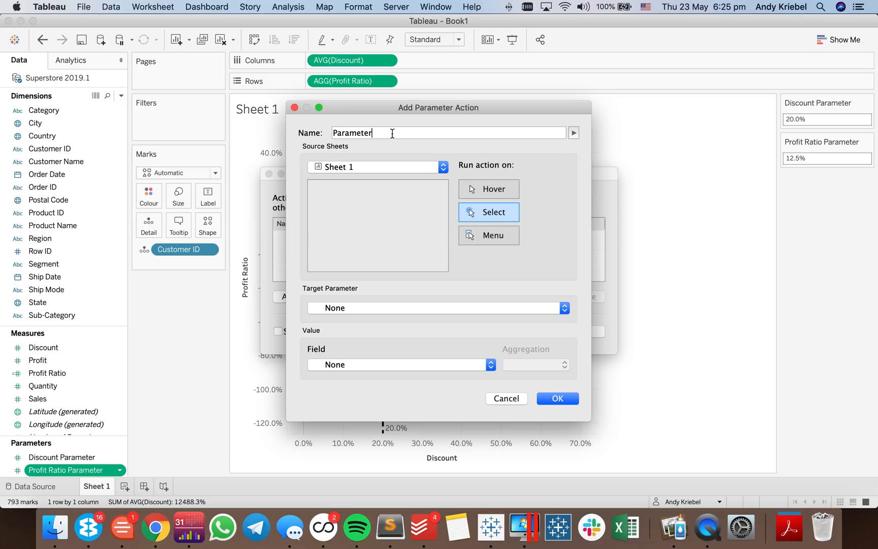
double_click(392, 134)
type("Update Discount")
left_click(472, 189)
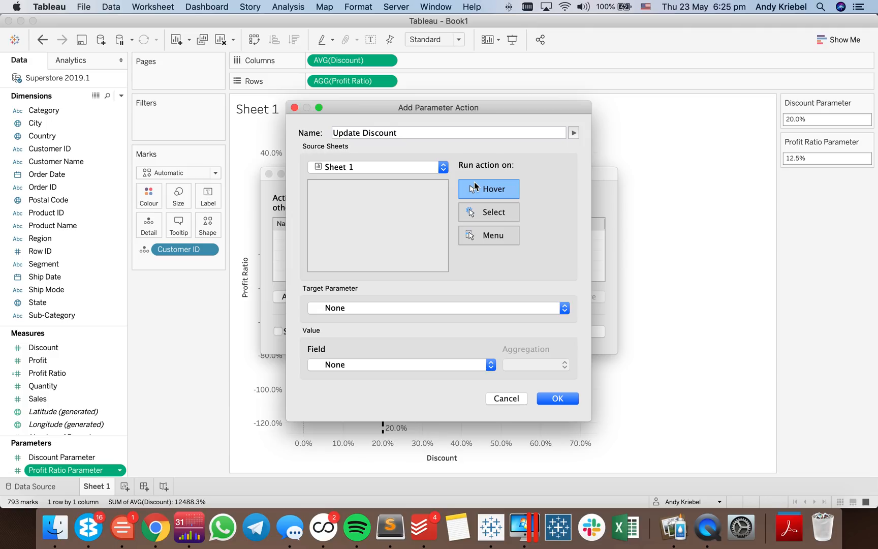
- Target Discount Parameter with the AVG(Discount) field as the value in the Update Discount action and save the actions
left_click(349, 308)
left_click(349, 320)
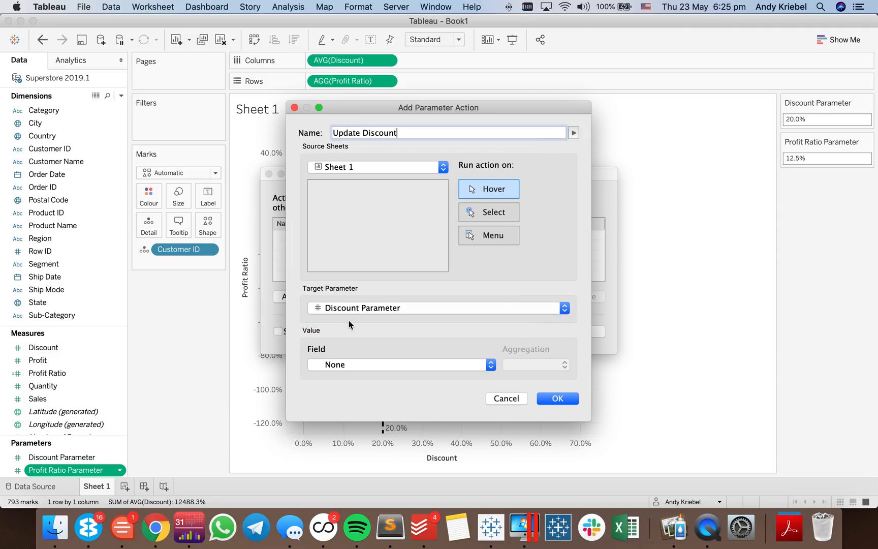
left_click(352, 364)
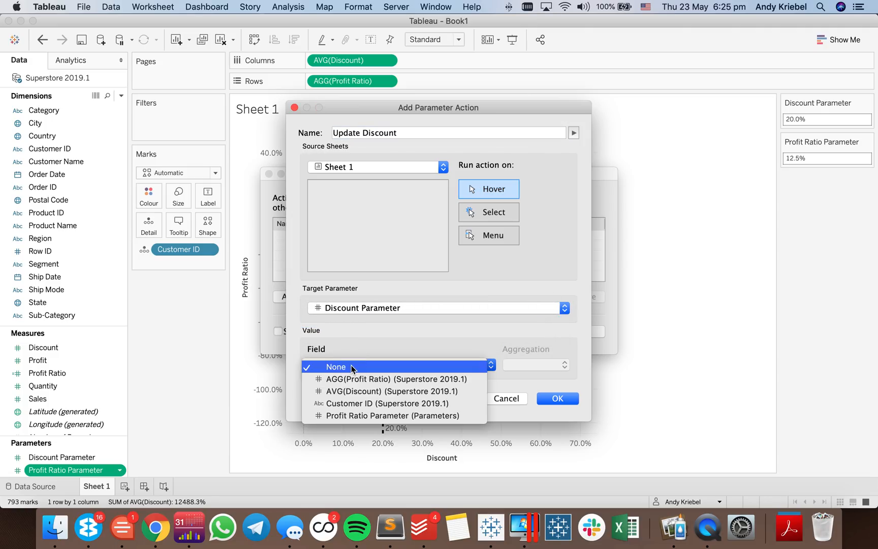
left_click(358, 392)
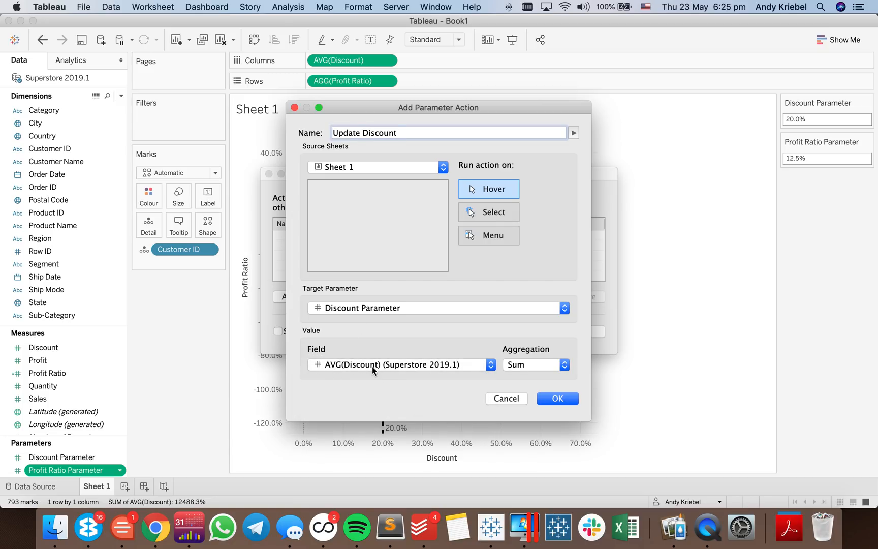
left_click(553, 399)
left_click(580, 329)
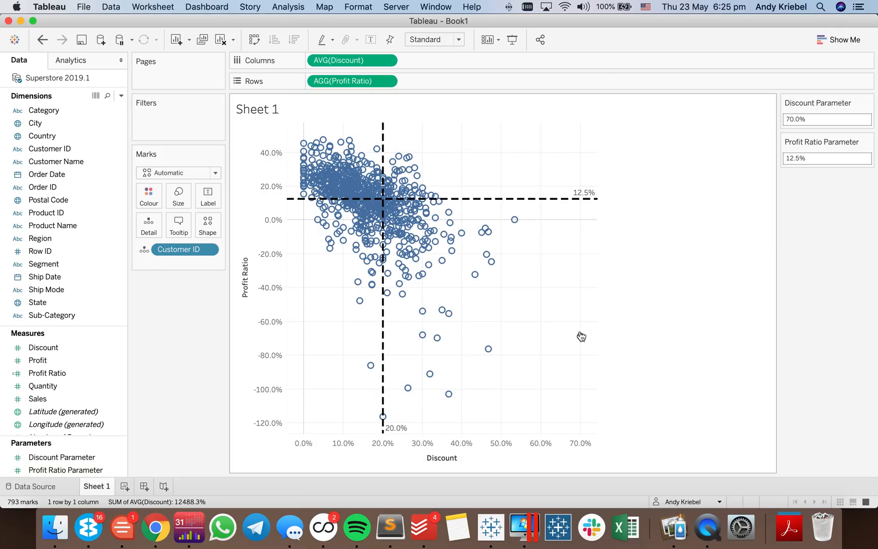
- Test the Update Discount action on several marks across the scatter plot to check how the Discount reference line responds
left_click(378, 220)
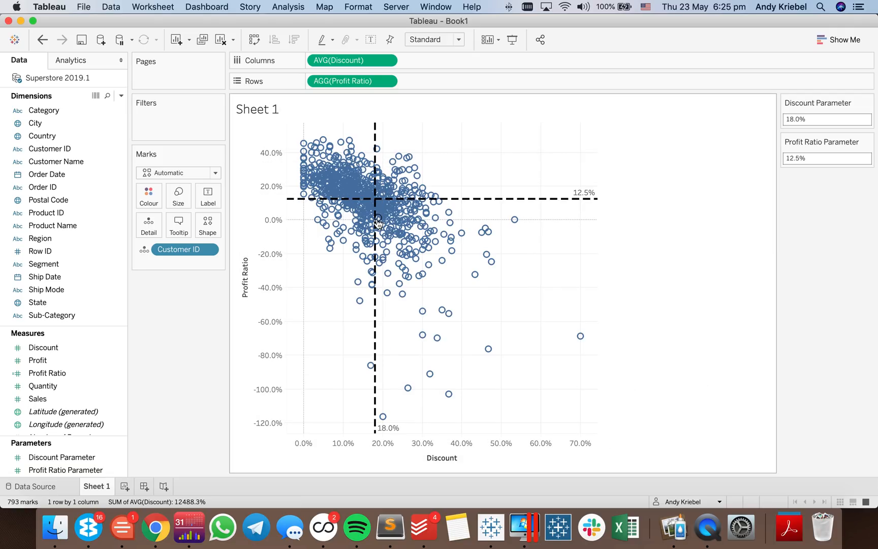
left_click(400, 183)
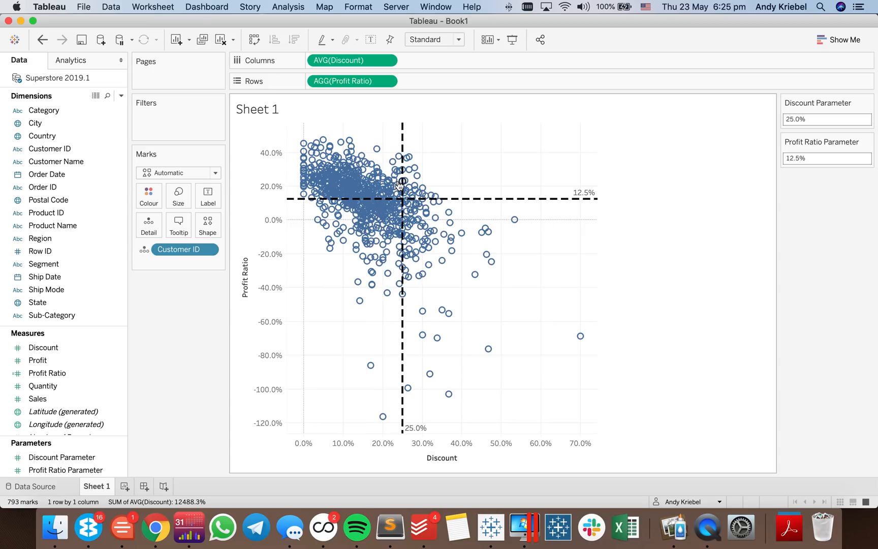
left_click(364, 183)
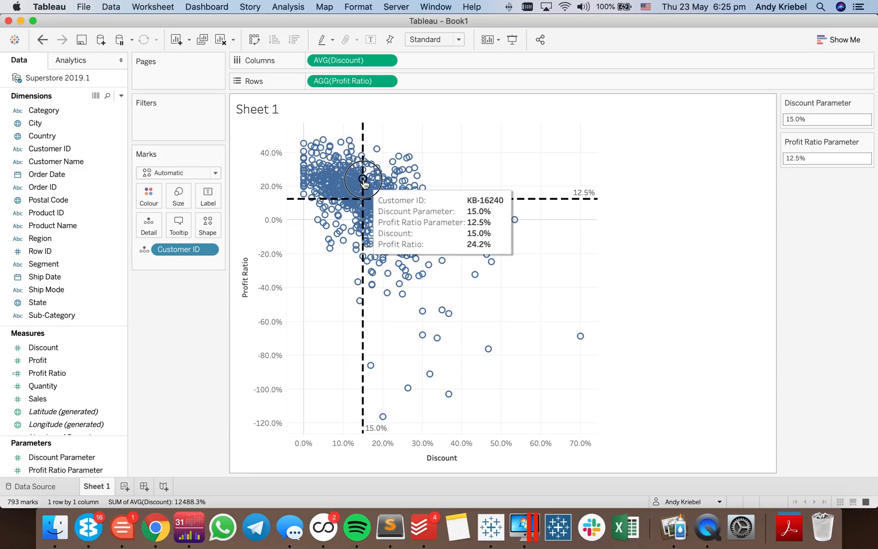
left_click(362, 181)
left_click(363, 181)
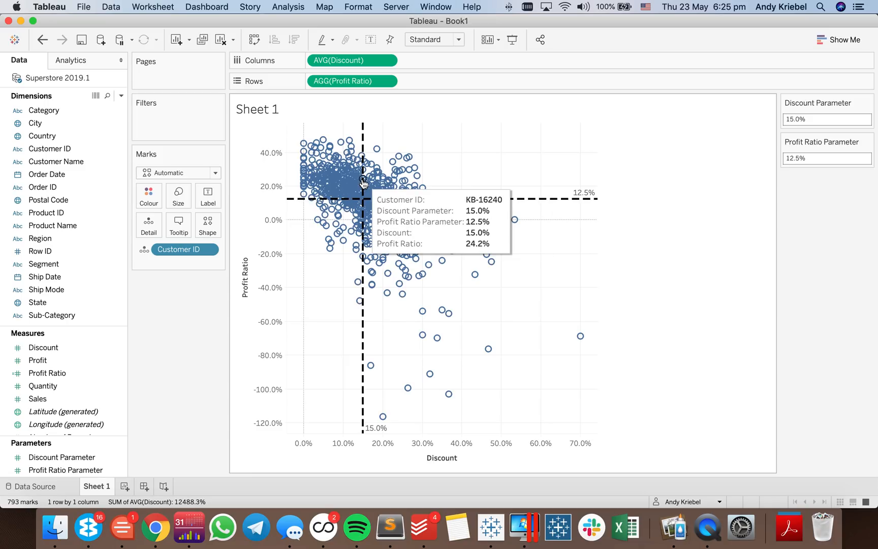
left_click(362, 180)
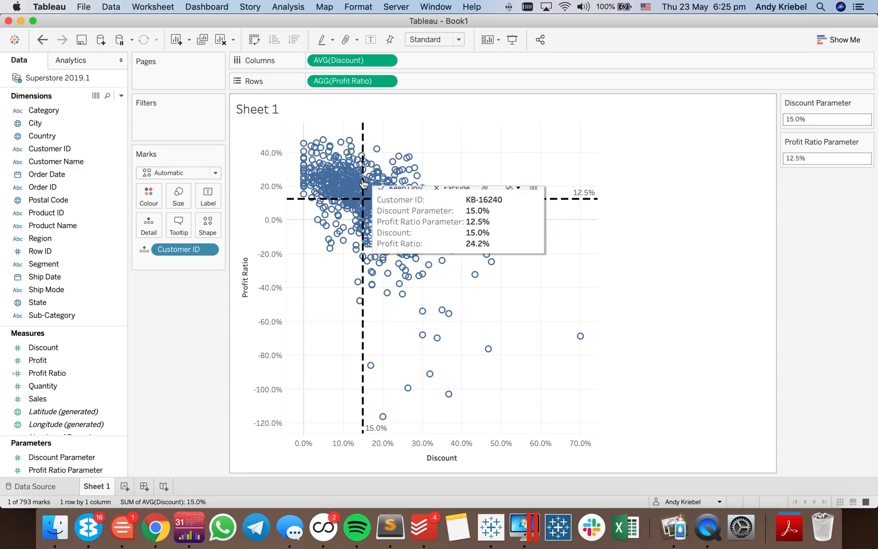
left_click(329, 303)
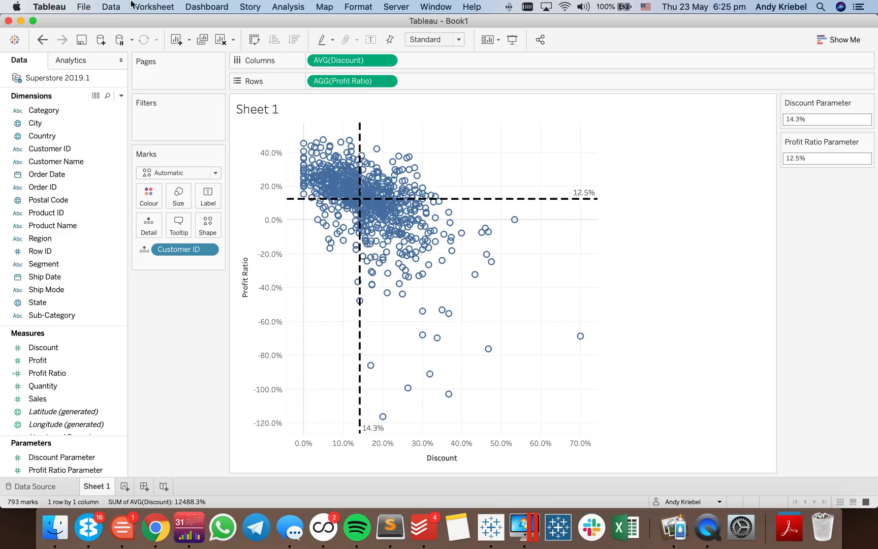
- Add a second change-parameter action for Sheet 1 named Update Profit Ratio that runs on Hover only
left_click(113, 7)
mouse_move(153, 11)
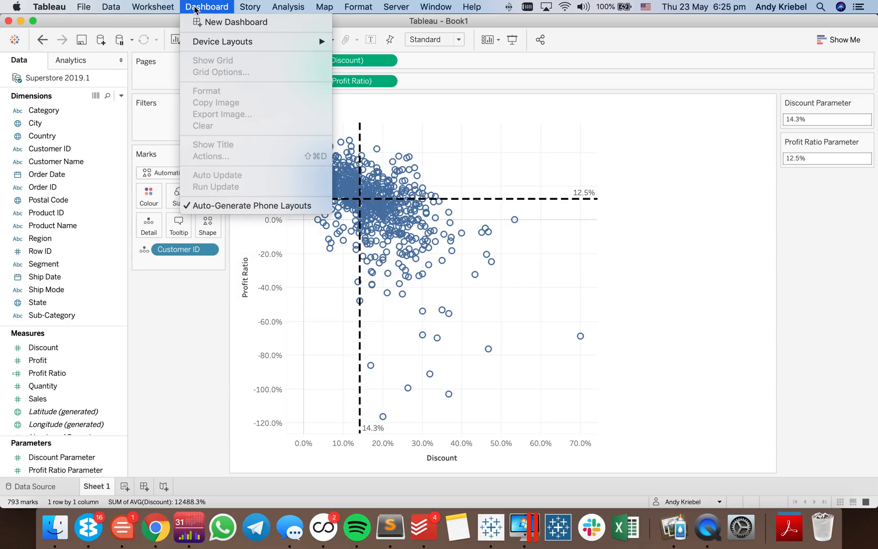
left_click(203, 83)
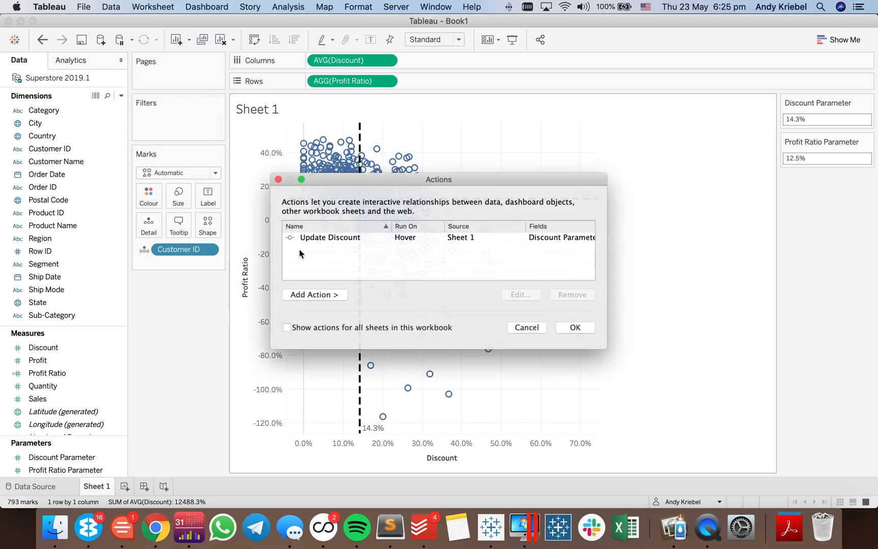
left_click(330, 296)
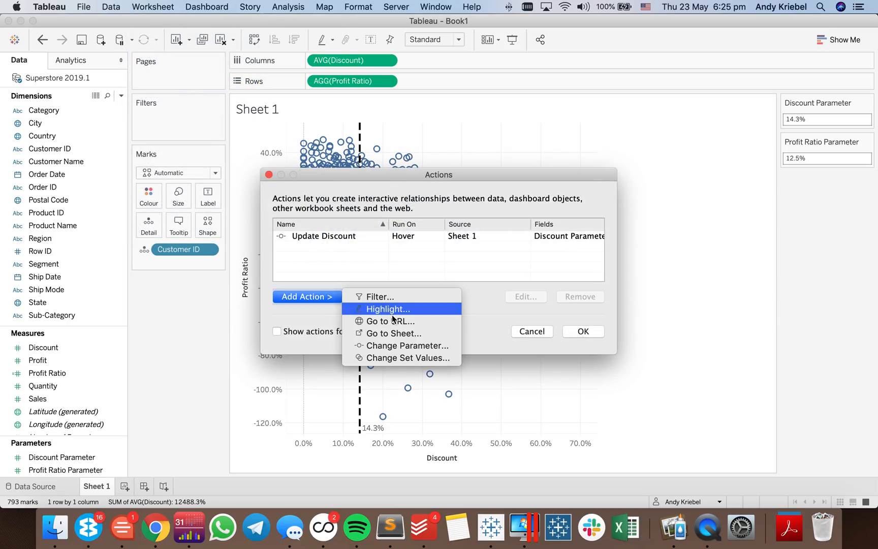
left_click(394, 345)
type("U")
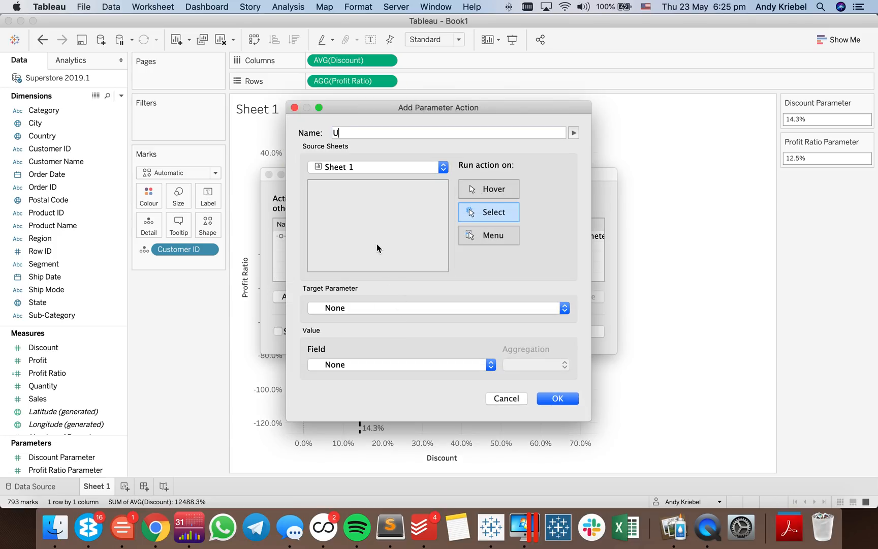
type("pdate Profit Ratio")
left_click(472, 189)
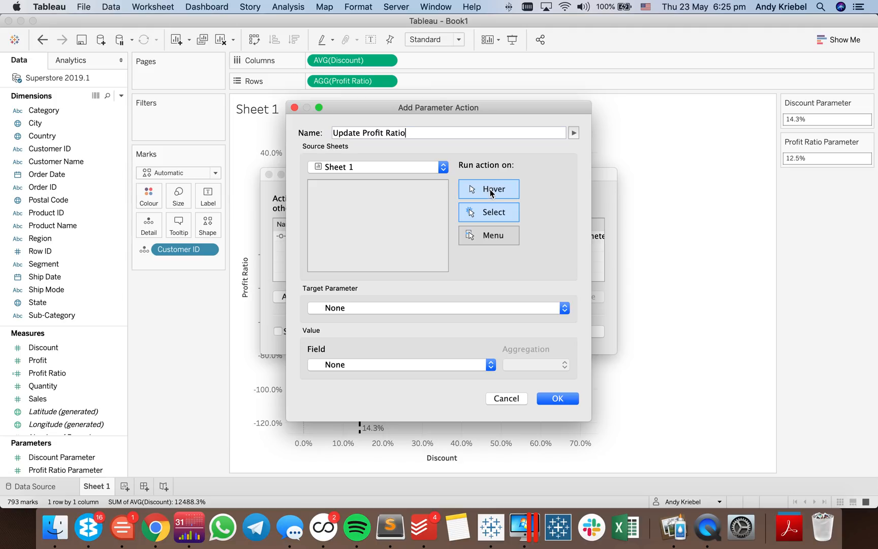
- Target Profit Ratio Parameter with the AGG(Profit Ratio) field as the value in the Update Profit Ratio action and save the actions
left_click(364, 309)
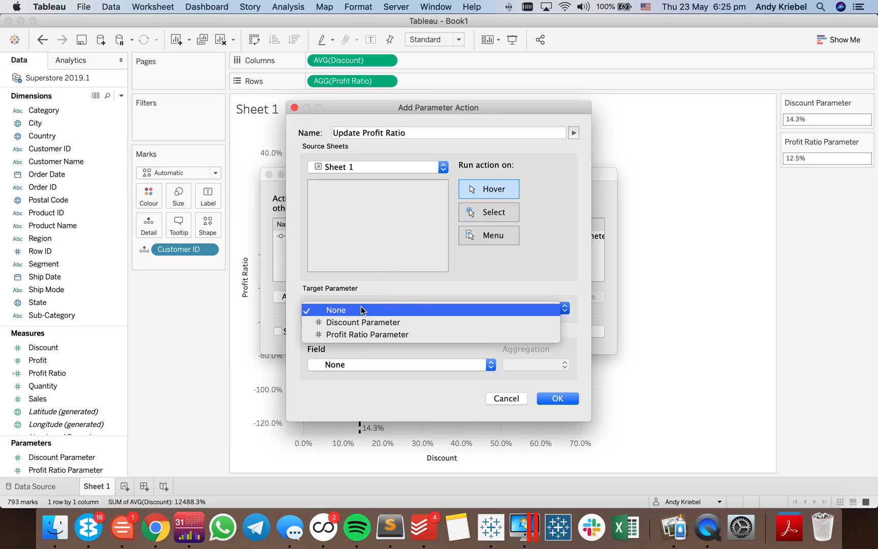
left_click(365, 335)
left_click(360, 364)
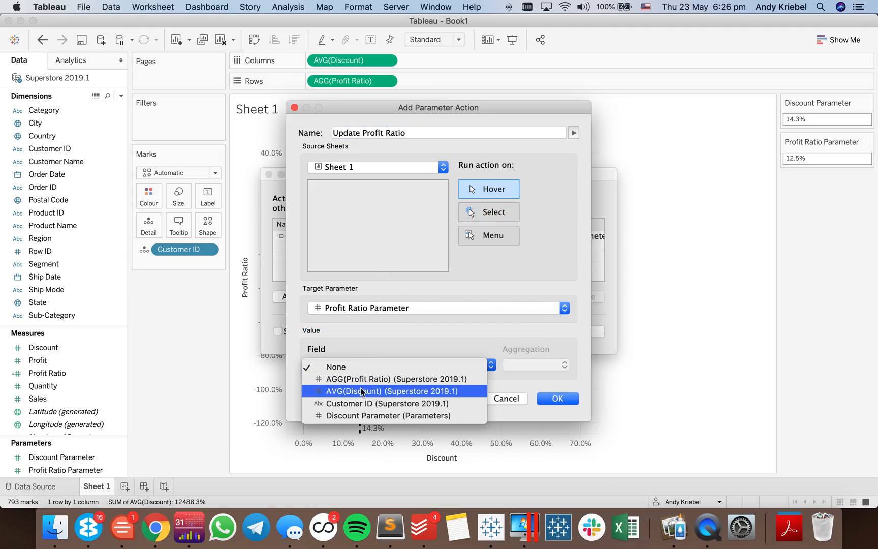
left_click(355, 379)
left_click(557, 398)
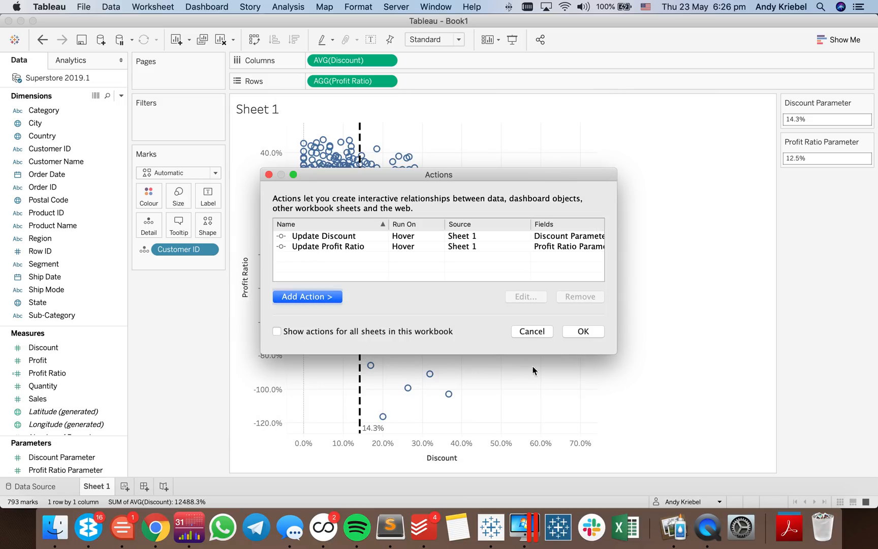
left_click(597, 334)
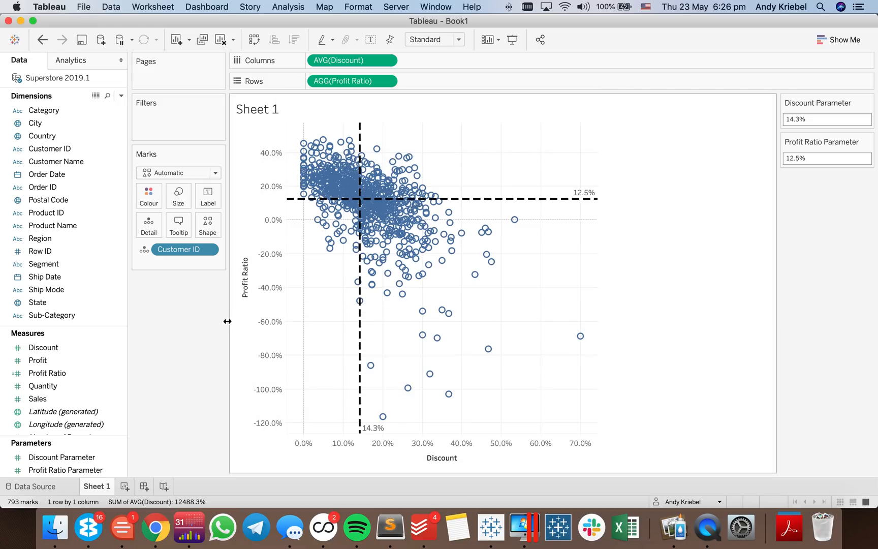
- Test both parameter actions on several marks in the scatter plot to check how the two reference lines respond
left_click(396, 221)
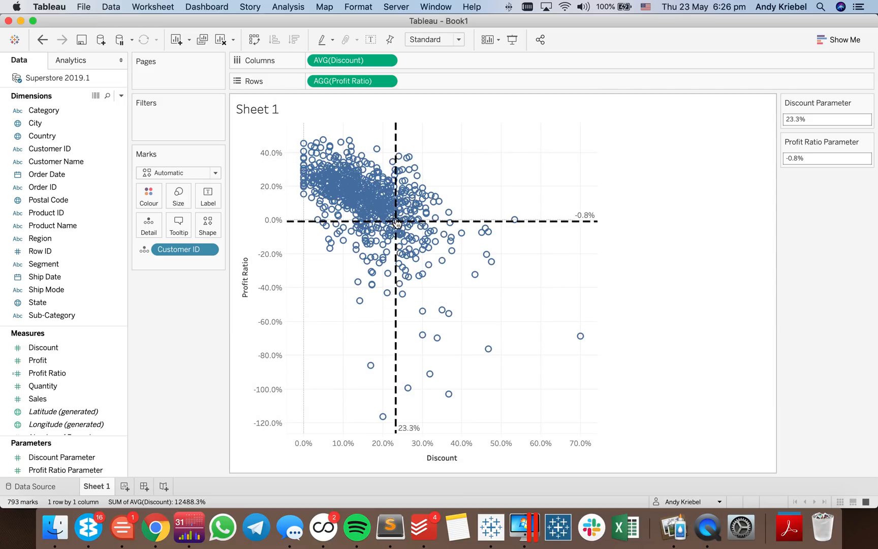
left_click(369, 193)
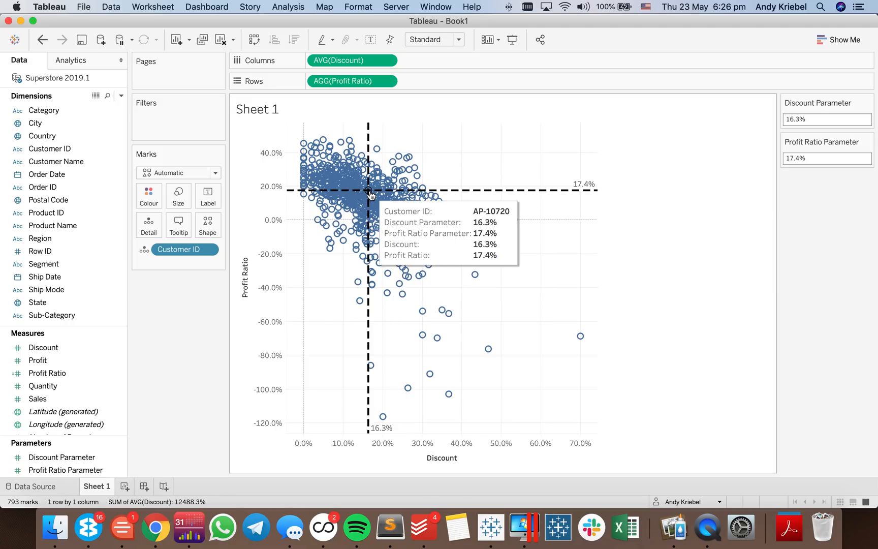
left_click(367, 196)
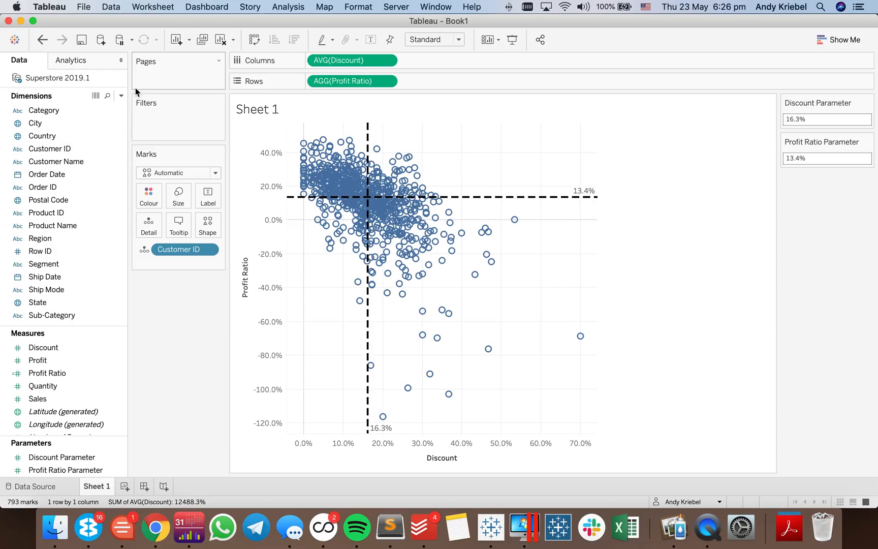
- Change the scatter plot's mark type to Circle and lower the opacity of the marks' colour
left_click(160, 173)
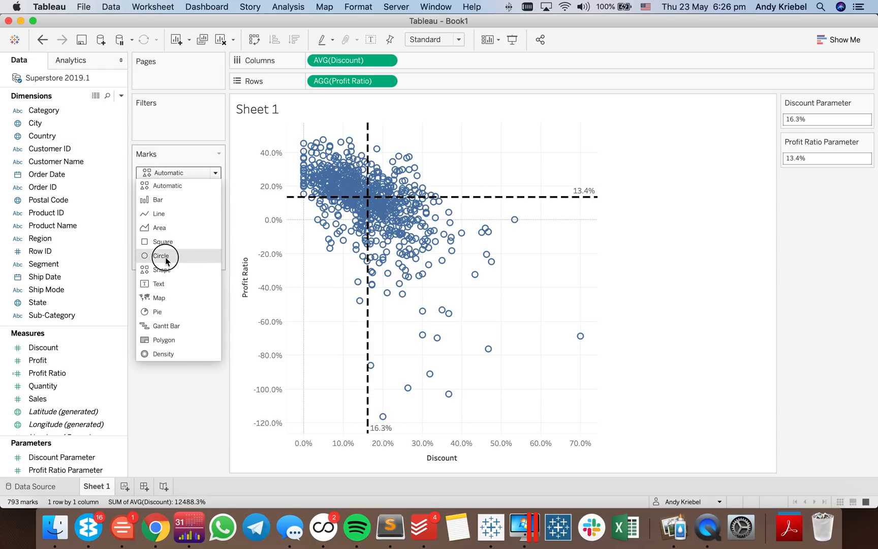
left_click(161, 255)
left_click(148, 195)
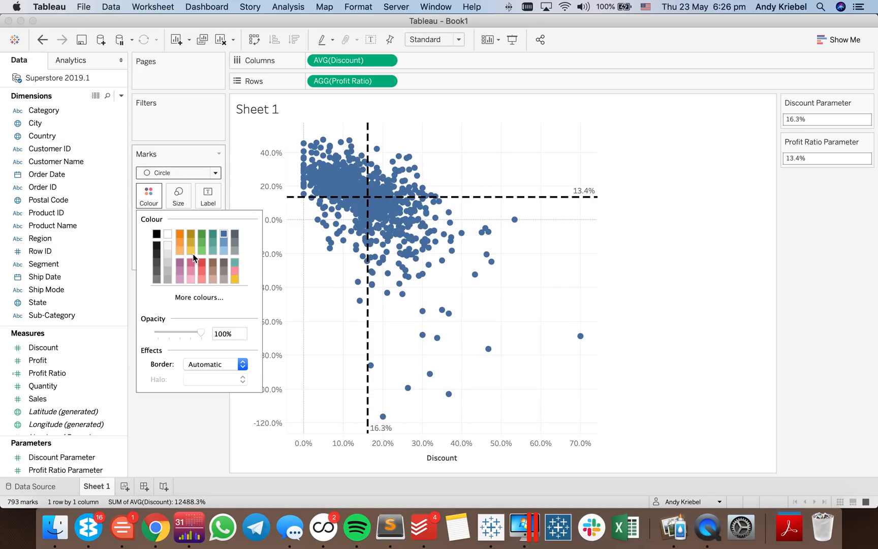
left_click_drag(201, 332, 172, 333)
left_click(196, 438)
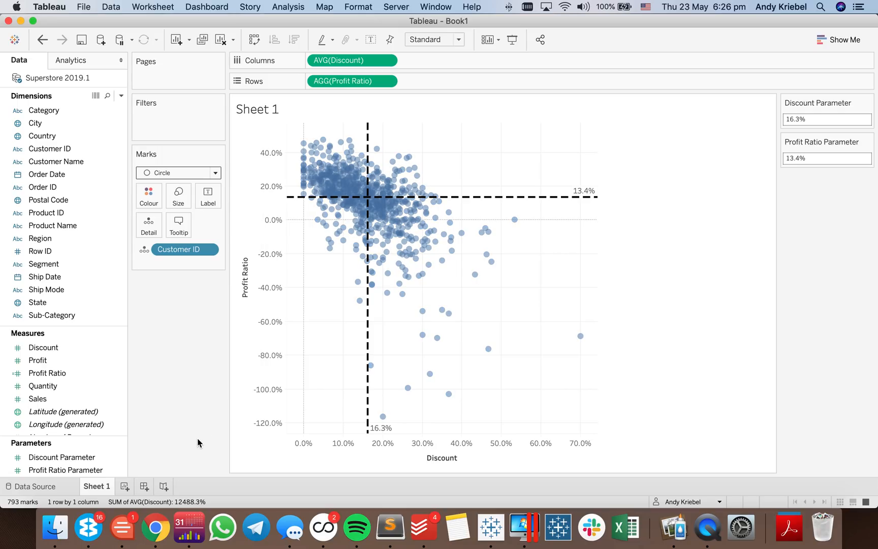
- Create a calculated field named Quadrant Color
left_click(121, 96)
left_click(87, 106)
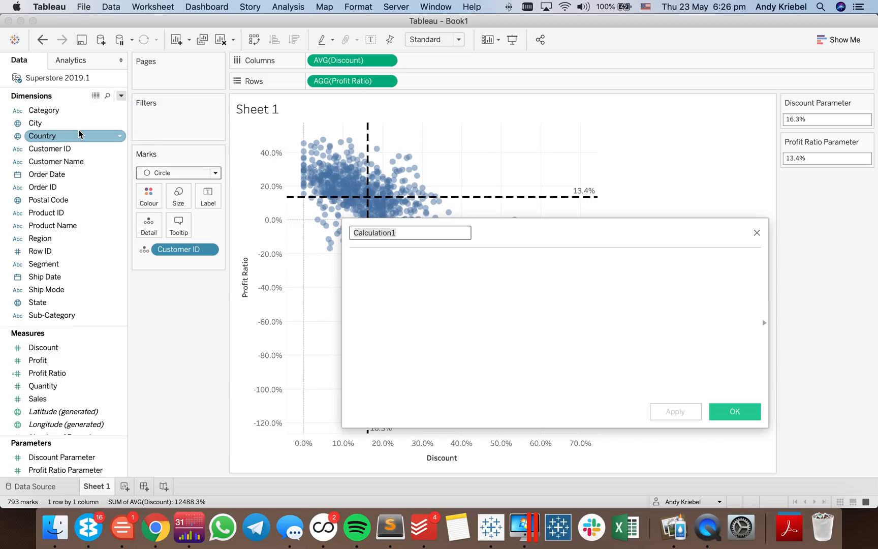
type("Quadr")
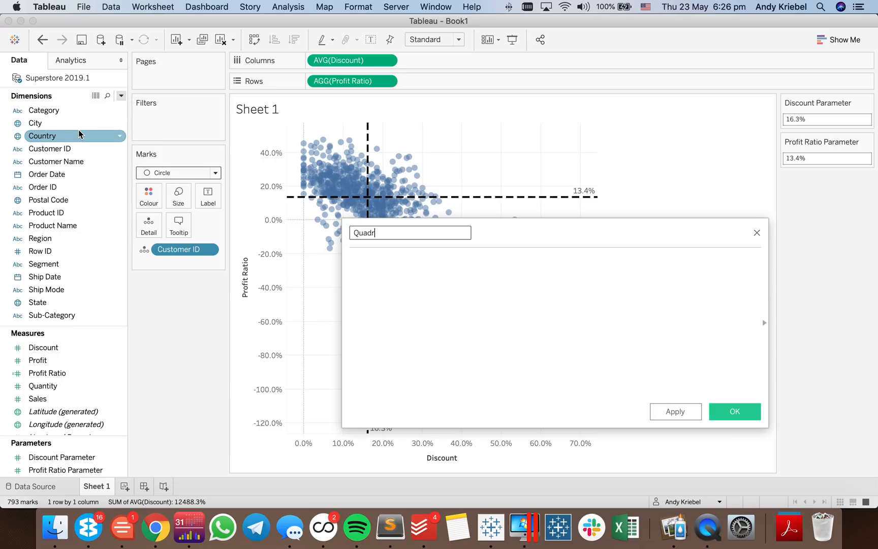
type("ant Color")
key("Tab")
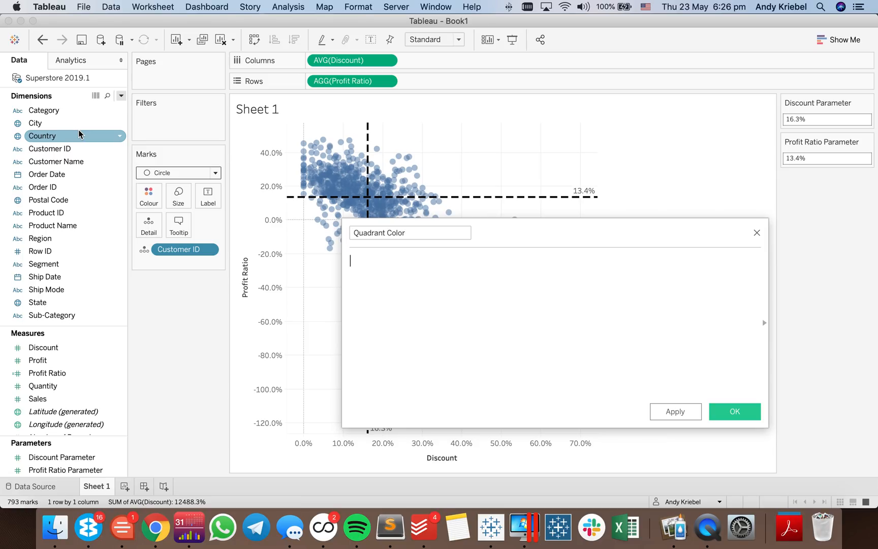
- Start the Quadrant Color formula with the condition IF AVG([Discount])>[Discount Parameter]
type("IF")
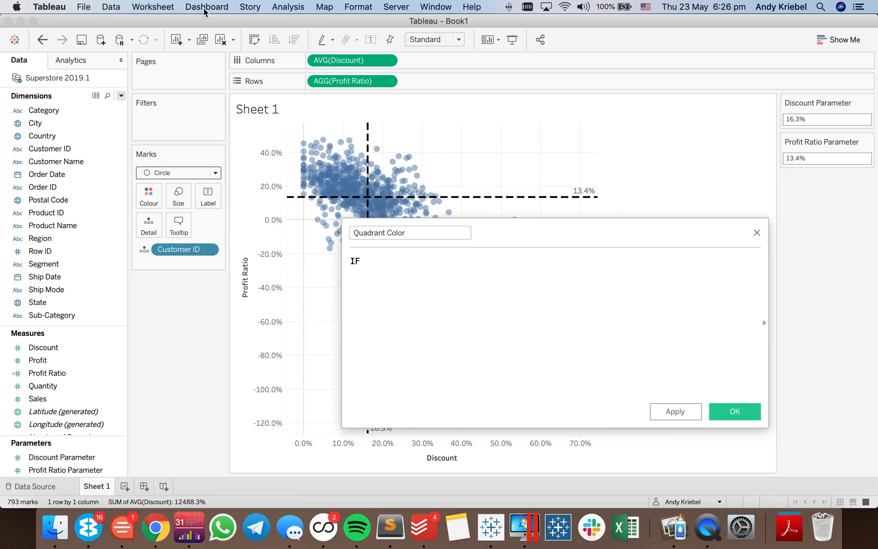
left_click_drag(344, 68, 430, 270)
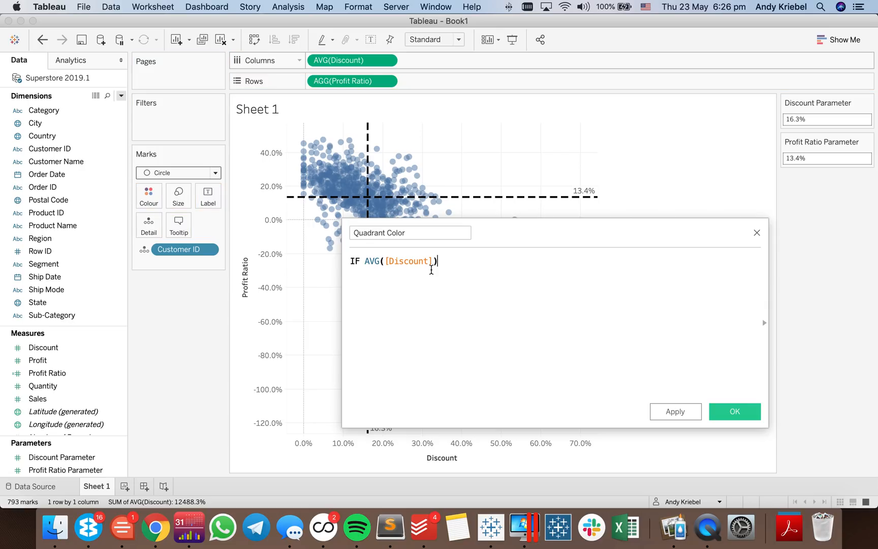
type(">")
left_click(57, 462)
left_click_drag(58, 463, 466, 277)
left_click(446, 262)
type("= THE")
key("BackSpace")
key("BackSpace")
key("BackSpace")
type("AND")
left_click_drag(360, 84, 402, 298)
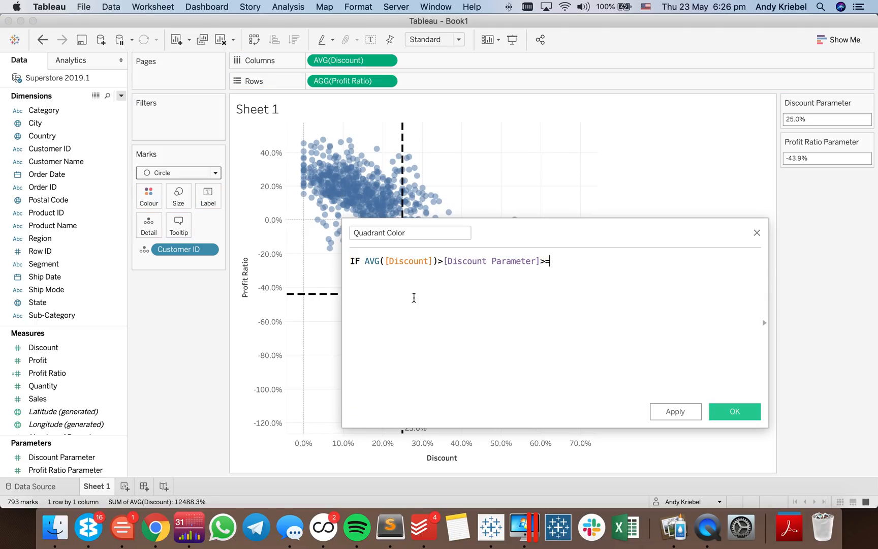
key("BackSpace")
- Add AND [Profit Ratio]>=[Profit Ratio Parameter] as the formula's second line
left_click_drag(347, 84, 383, 322)
left_click(401, 278)
left_click_drag(360, 82, 394, 298)
type(">=")
left_click_drag(65, 470, 537, 301)
key("super+Left")
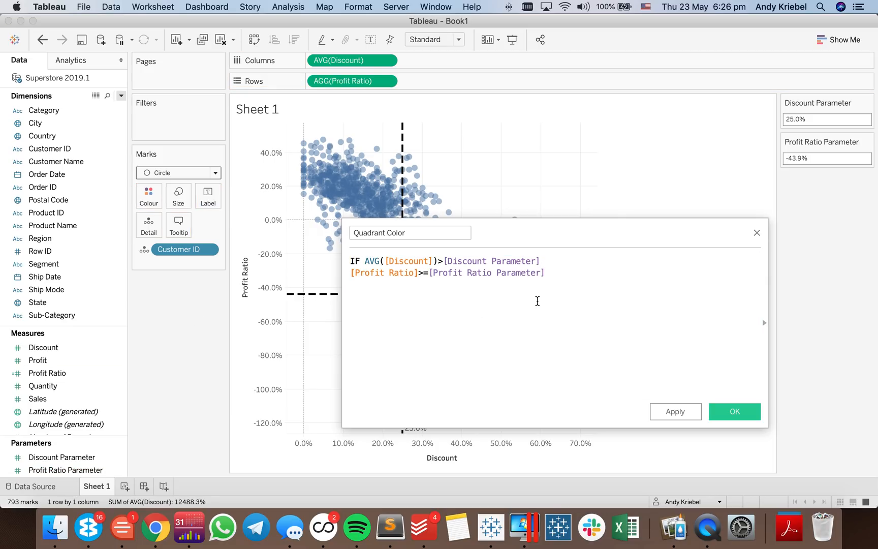
type("AND")
- Complete the first IF branch with THEN 'upper right'
left_click(618, 269)
type("THEN ")
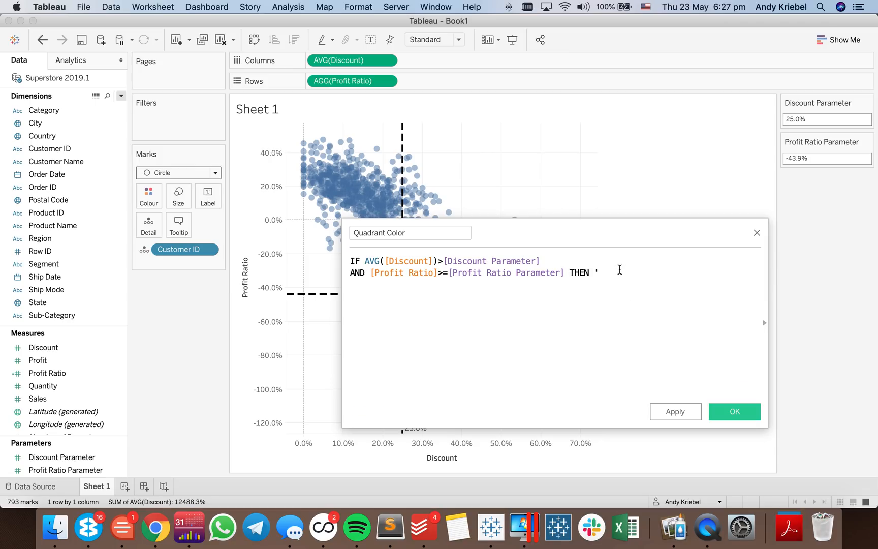
type("'upper right'")
key("Return")
- Copy the two-line IF branch and paste it below as an ELSEIF branch
key("Up")
key("shift+Down")
key("shift+Down")
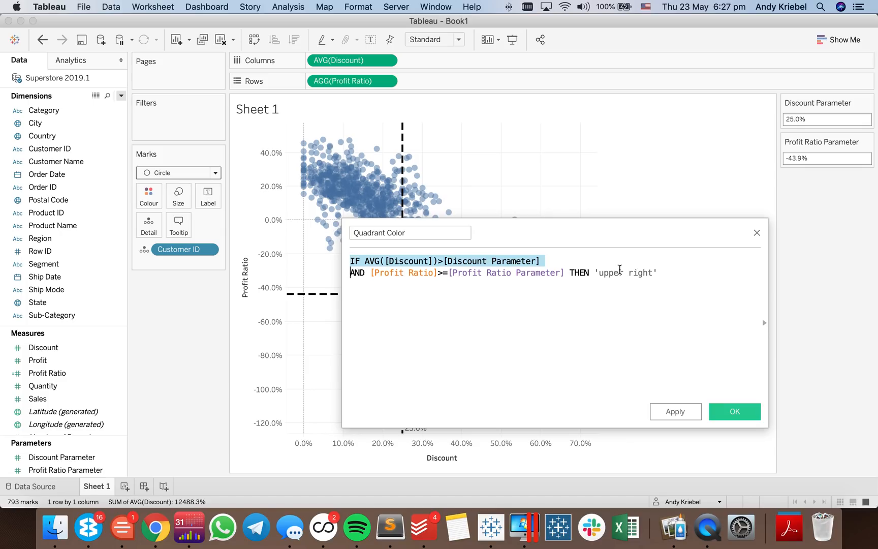
key("super+c")
key("Down")
type("ELSE")
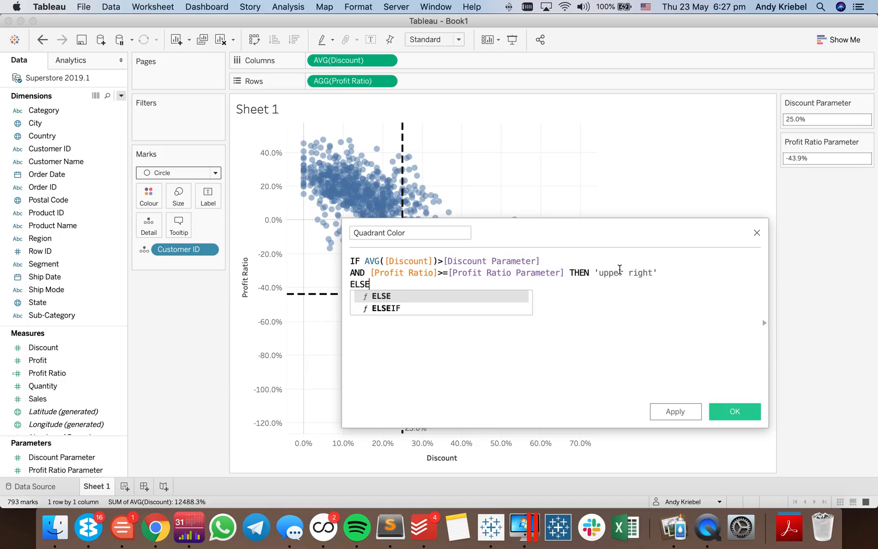
key("super+v")
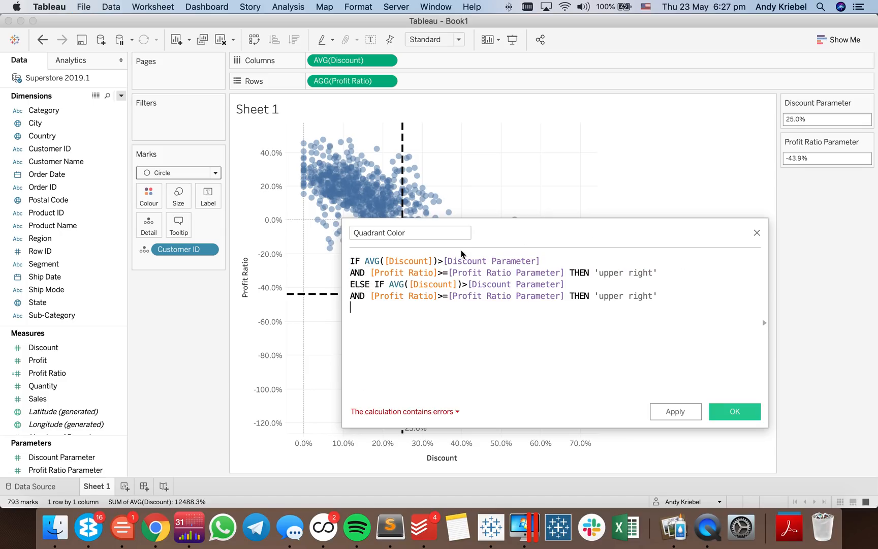
key("BackSpace")
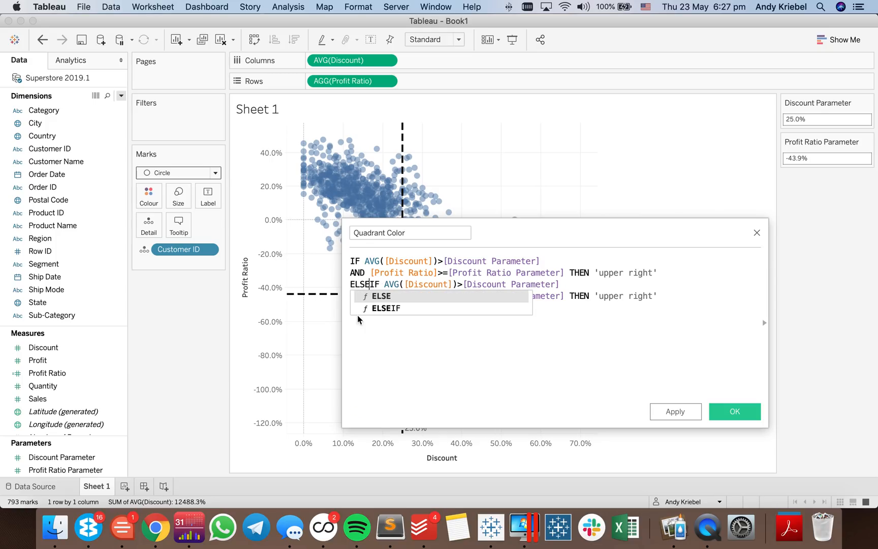
left_click(488, 365)
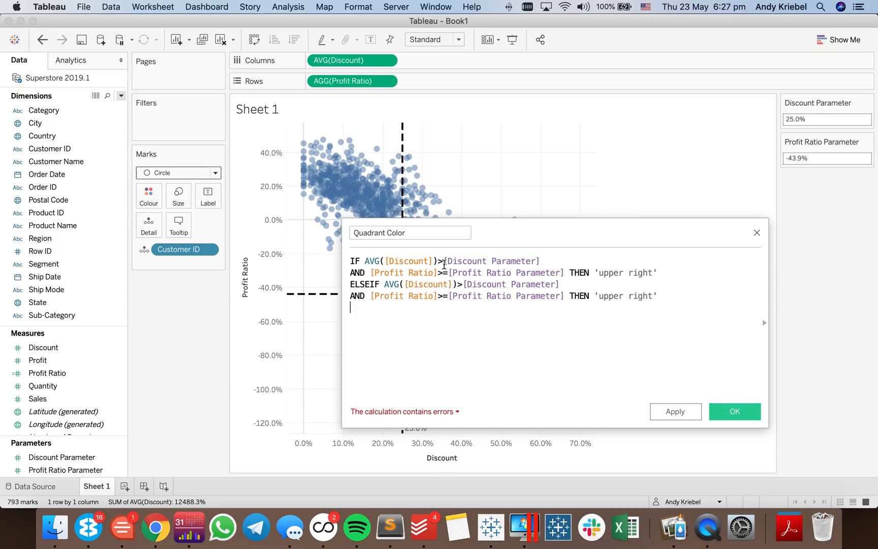
- Change the Discount comparison to >= in the IF branch and to < in the ELSEIF branch
left_click(445, 262)
type("=")
left_click(461, 284)
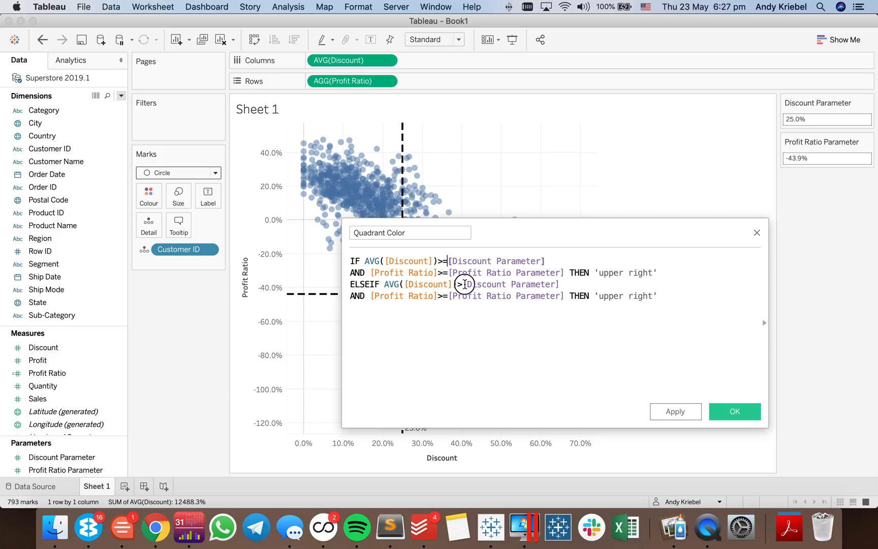
type("<")
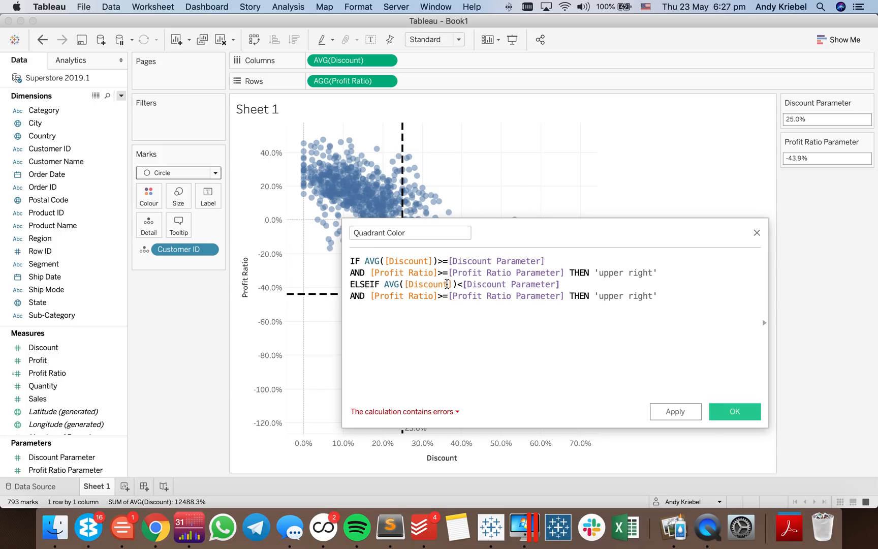
- Change the result of the ELSEIF branch to 'upper left'
double_click(607, 296)
double_click(641, 296)
type("left")
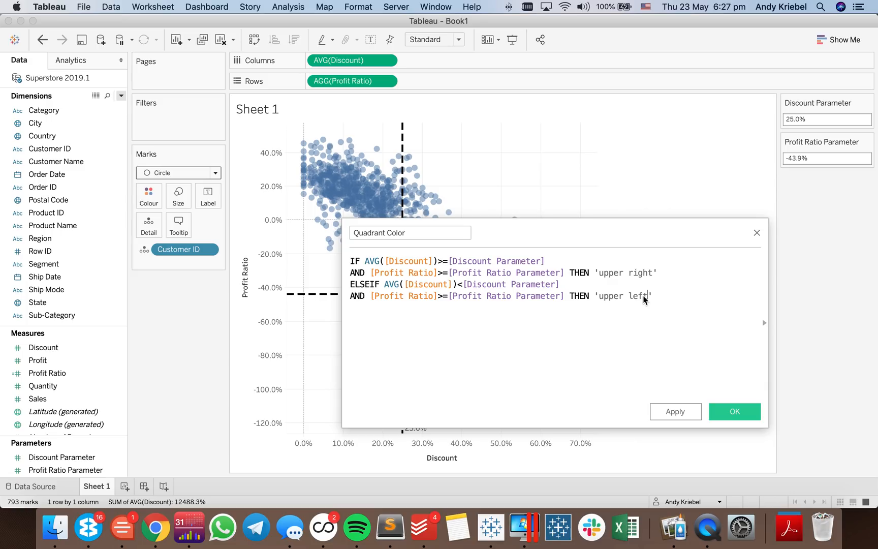
- Add another ELSEIF branch for AVG([Discount])>[Discount Parameter] AND [Profit Ratio]<[Profit Ratio Parameter] that returns 'bottom right'
key("Down")
type("ELSE")
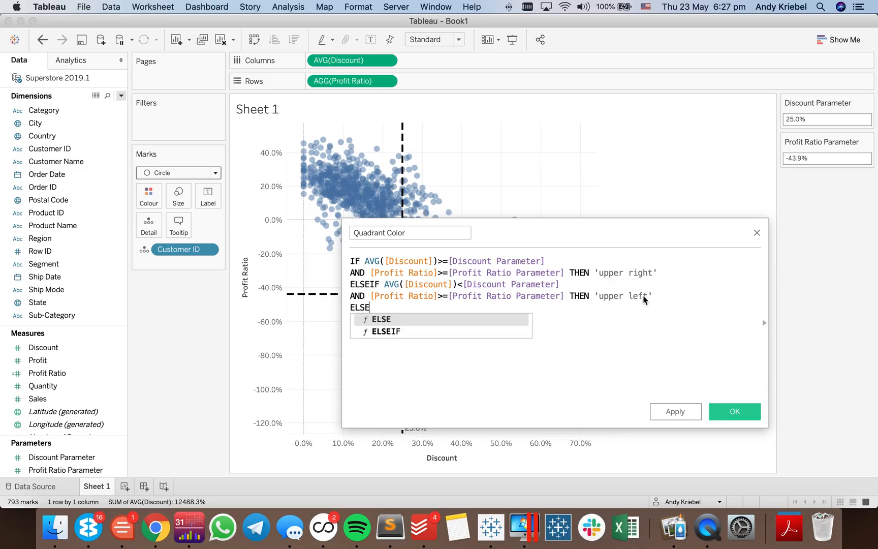
type("IF AVG([Discount])>[Discount Parameter] AND [Profit Ratio]>=[Profit Ratio Parameter] THEN 'upper right'")
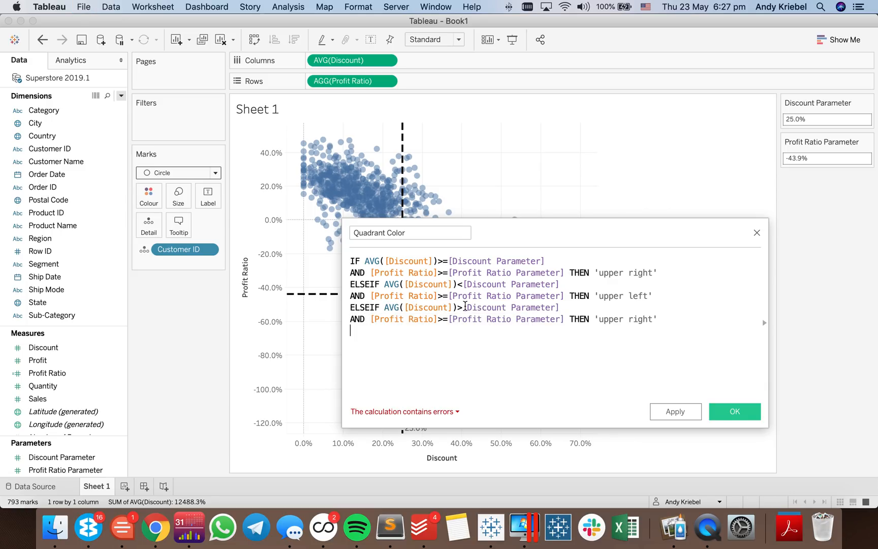
left_click(460, 306)
left_click(446, 321)
key("BackSpace")
key("BackSpace")
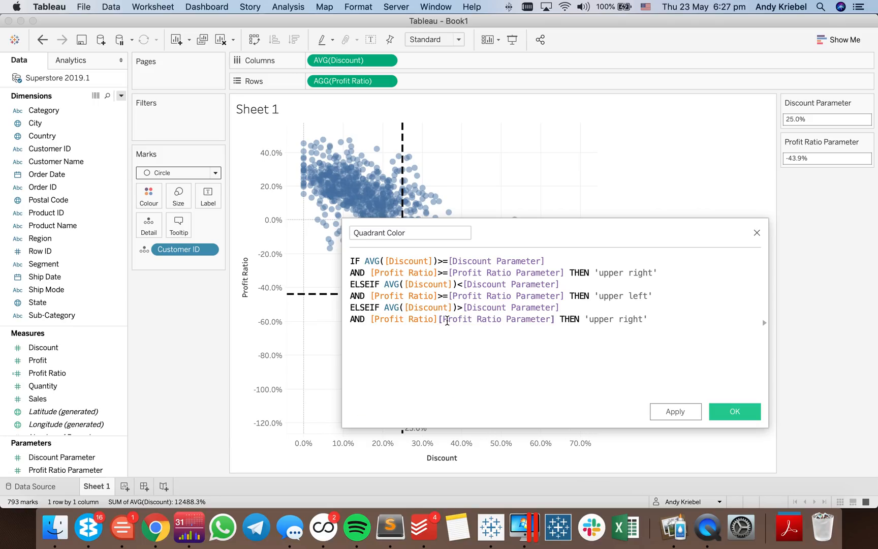
type("<")
double_click(603, 319)
type("bottom")
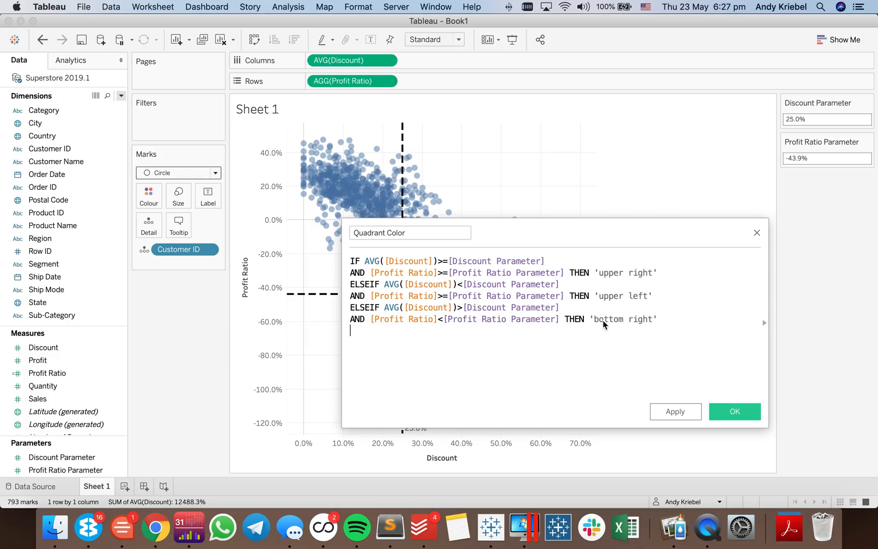
- Finish the formula with ELSE 'bottom left' and END on separate lines
key("Return")
type("ELSE 'bottom left'")
key("Return")
type("END")
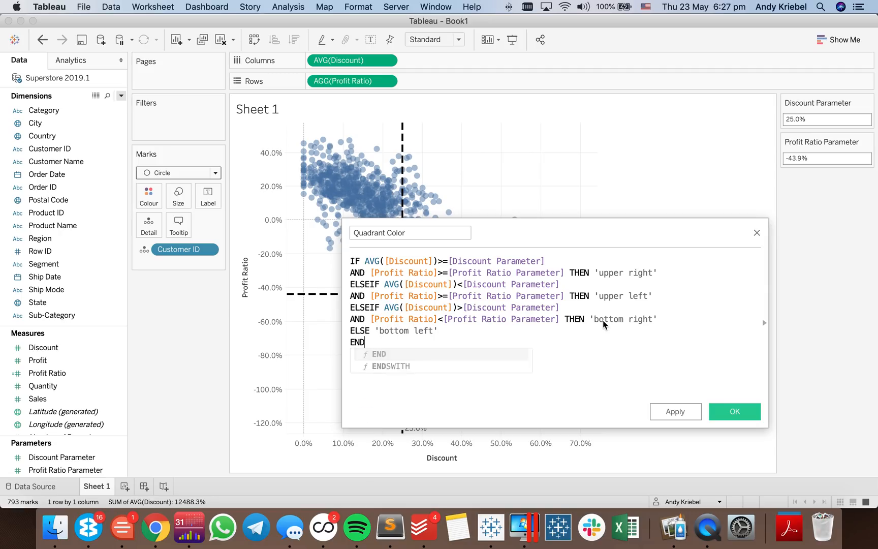
- Save the calculated field and colour the scatter plot marks by Quadrant Color
left_click(734, 411)
left_click(68, 387)
left_click_drag(69, 387, 158, 196)
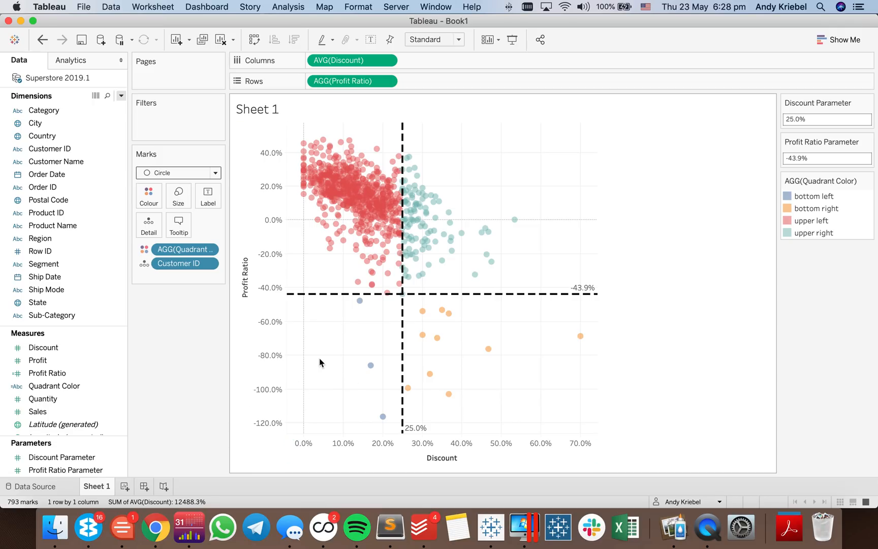
- Edit the Quadrant Color colours, assigning red to bottom right and pink to bottom left
double_click(858, 226)
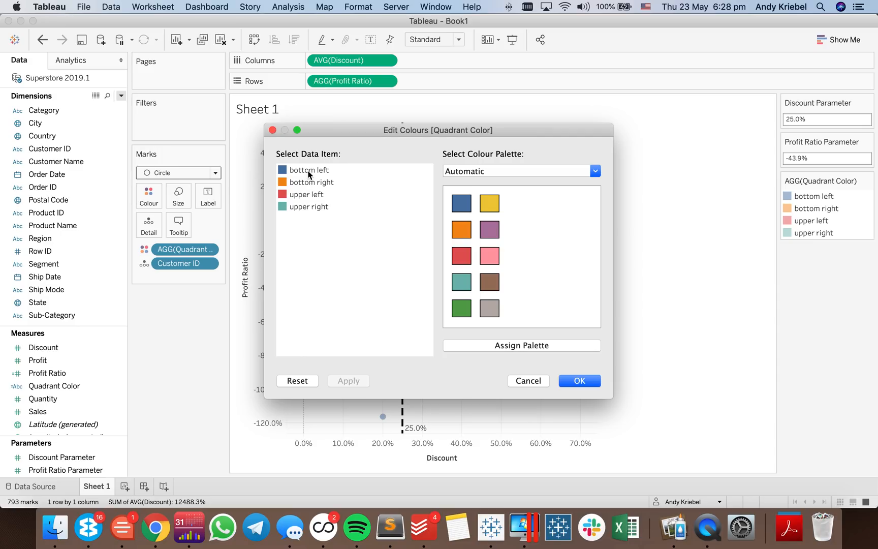
left_click(308, 171)
left_click(461, 255)
left_click_drag(417, 133, 592, 128)
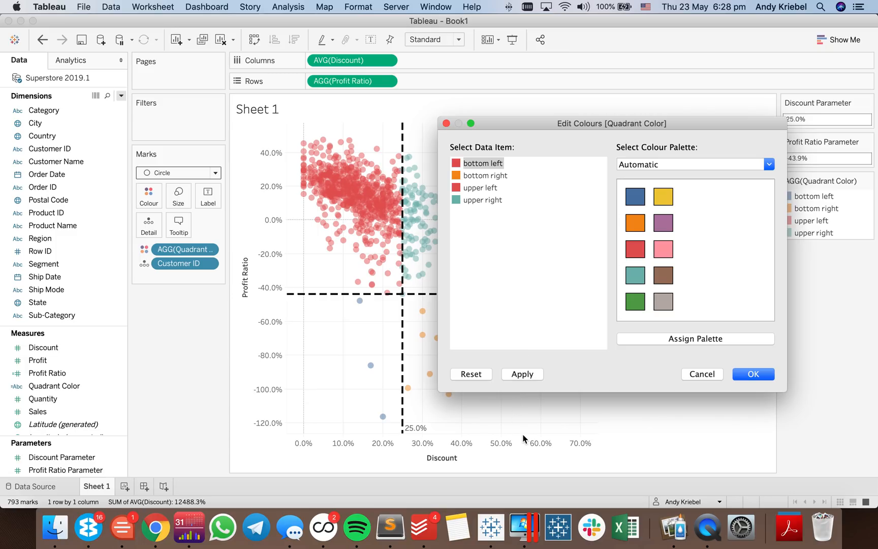
left_click(478, 177)
left_click(635, 249)
left_click(486, 164)
left_click(662, 249)
- Assign blue to upper left and light blue from the Tableau 20 palette to upper right, and accept the colours
left_click(479, 188)
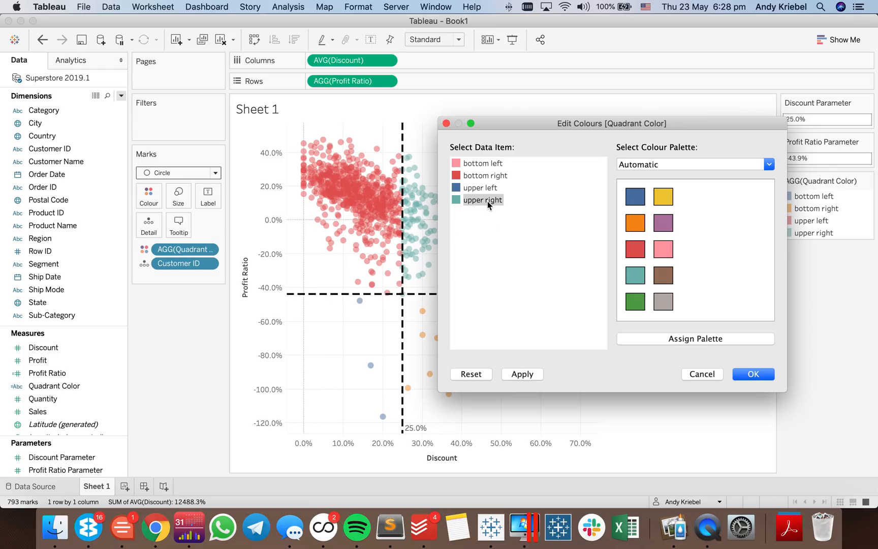
left_click(655, 167)
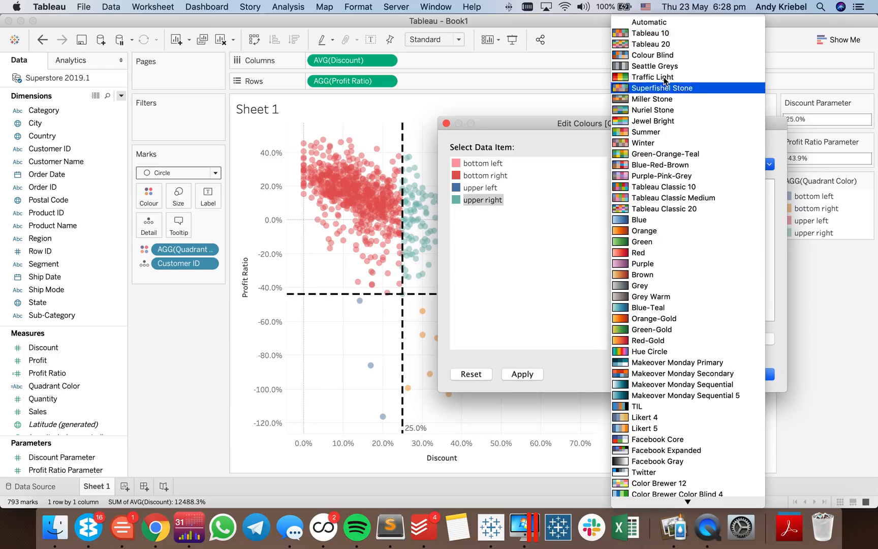
left_click(652, 44)
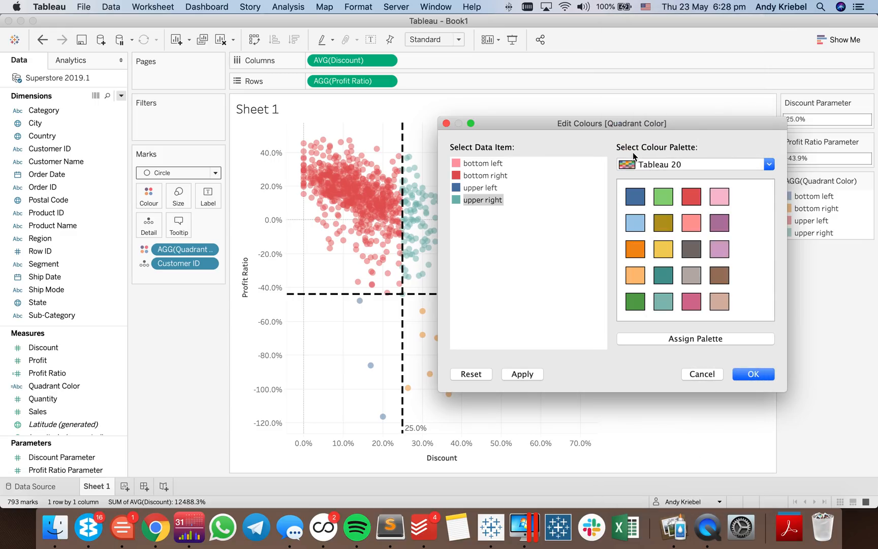
left_click(635, 223)
left_click(745, 373)
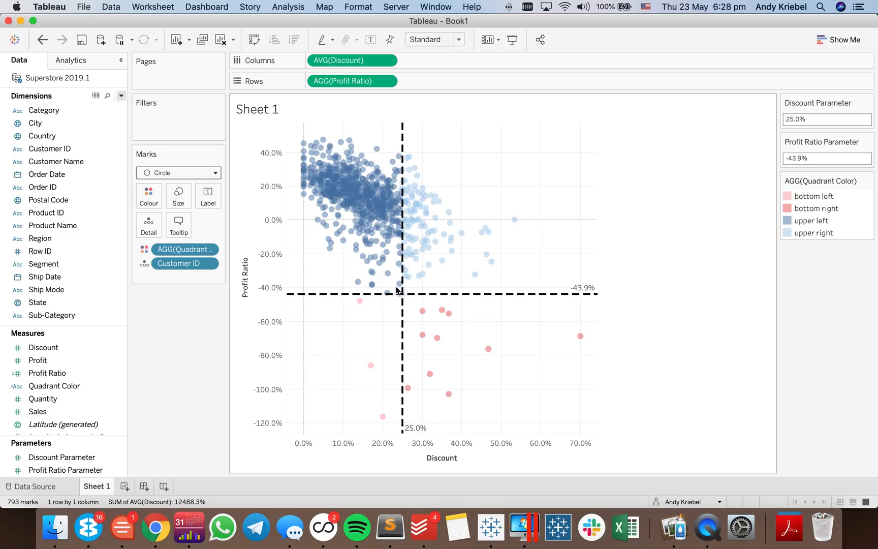
- Set the opacity of the marks' colour to 59%
left_click(150, 199)
left_click_drag(177, 266, 184, 266)
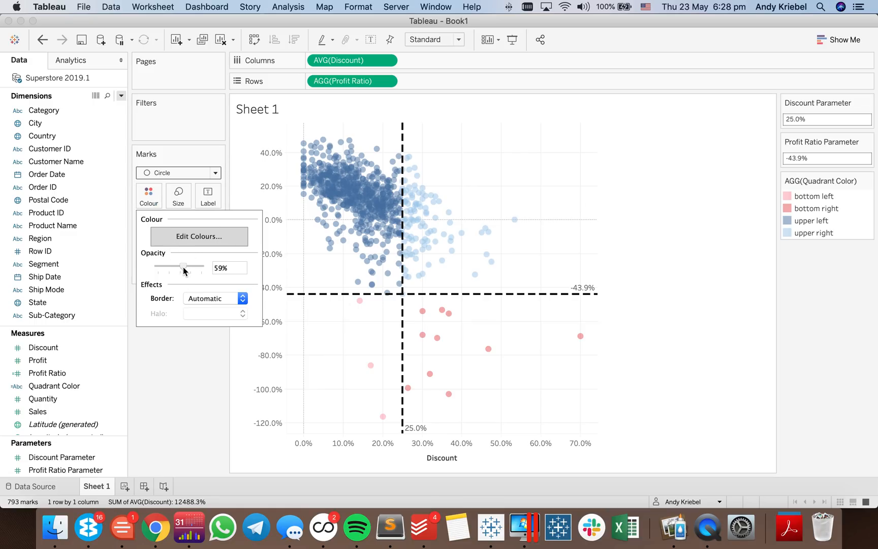
left_click(164, 377)
- Test several marks in the scatter plot to check how the reference lines and quadrant colours respond
left_click(364, 209)
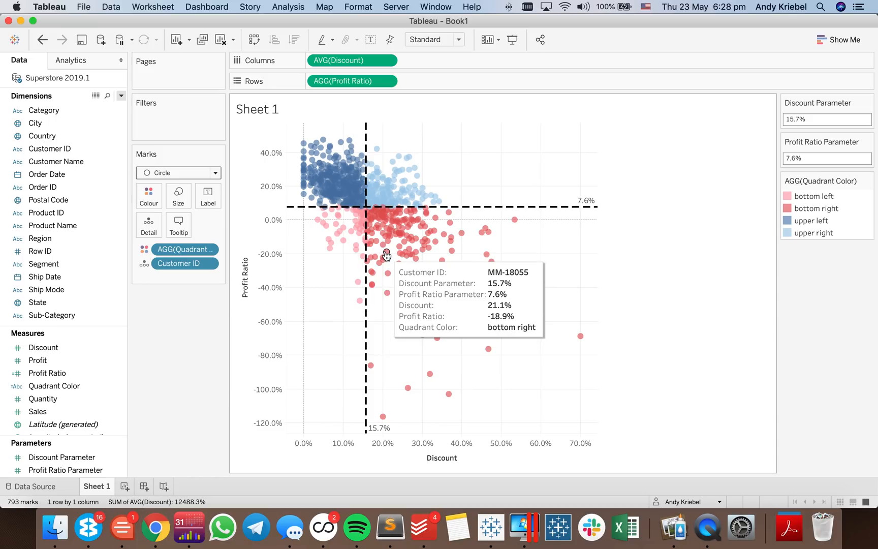
left_click(384, 249)
left_click(358, 191)
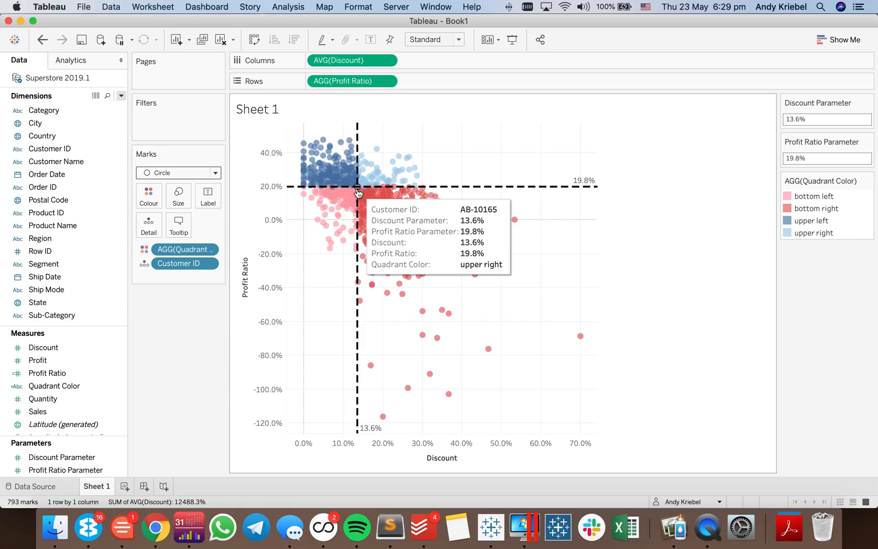
- Change the Update Discount parameter action to run on Select
left_click(153, 7)
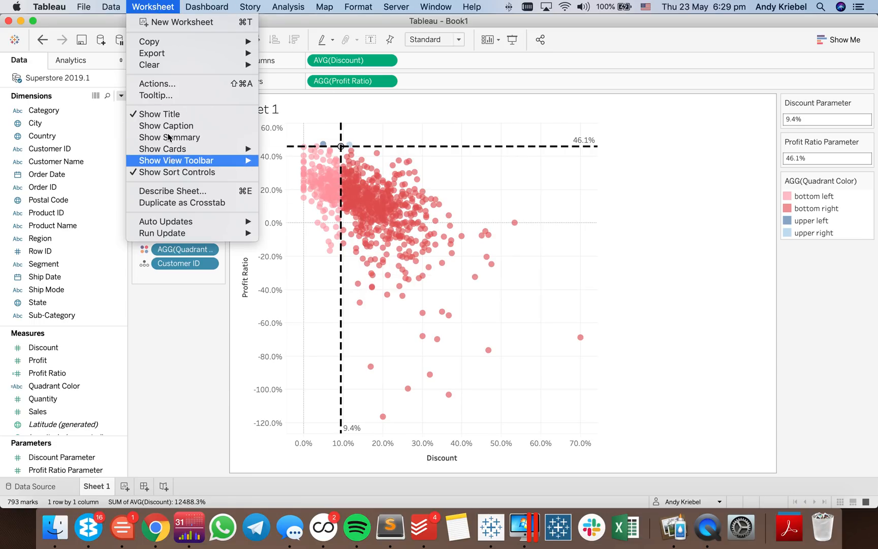
left_click(164, 89)
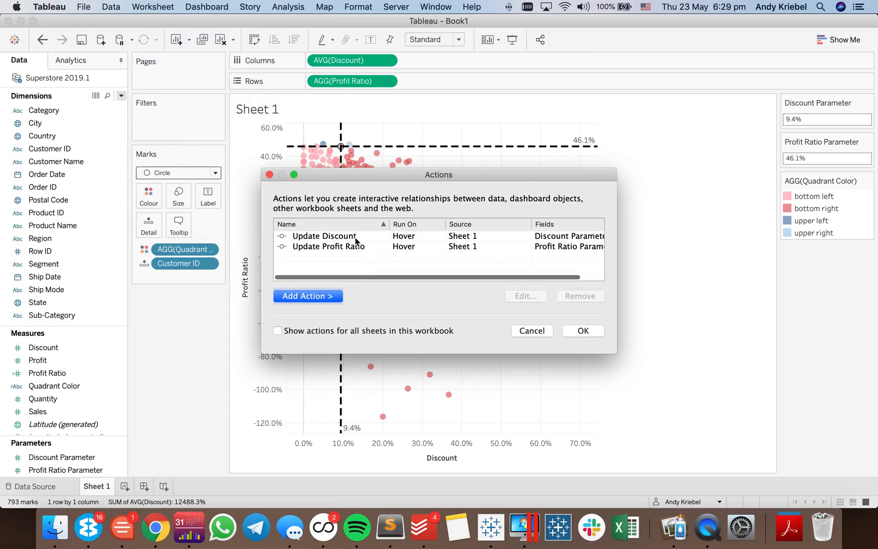
double_click(353, 236)
left_click(509, 208)
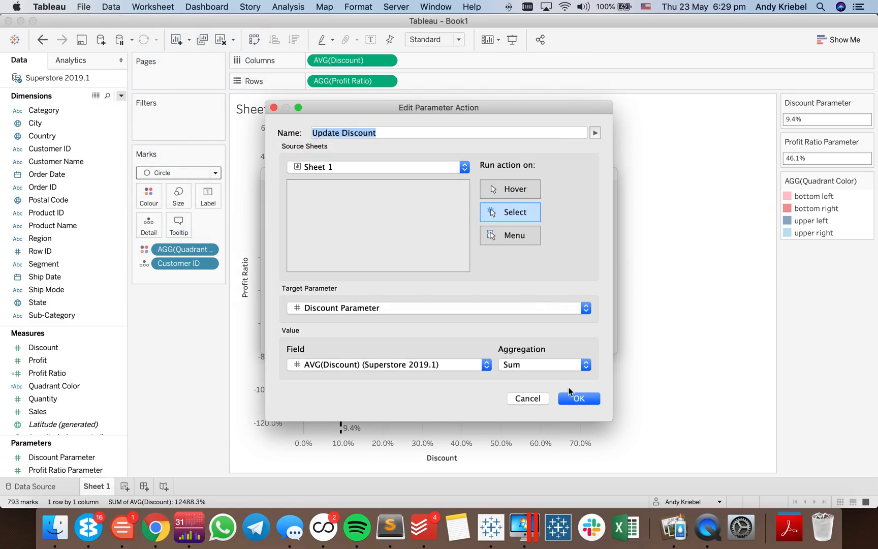
left_click(573, 398)
- Change the Update Profit Ratio parameter action to run on Select
double_click(353, 247)
left_click(510, 212)
left_click(575, 400)
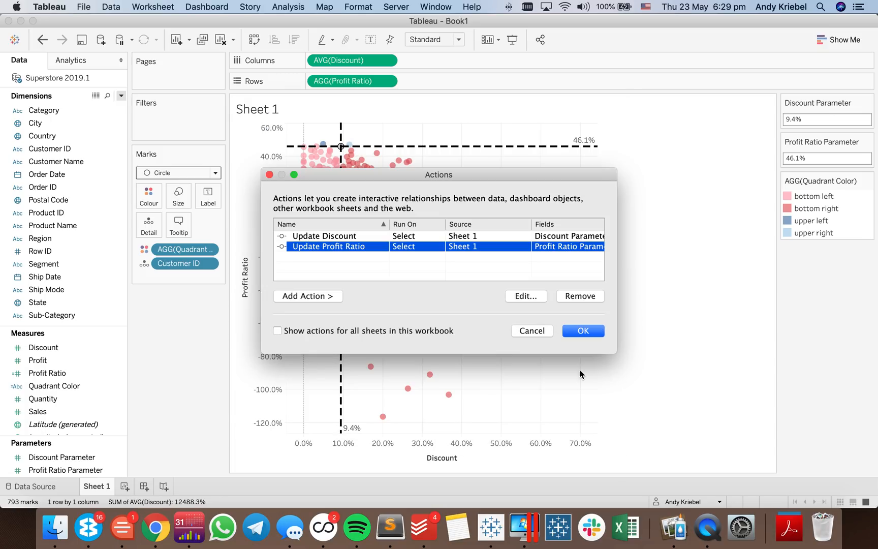
- Apply the action changes, test the reference lines on a mark near the centre of the cluster, and clear the selection
left_click(584, 334)
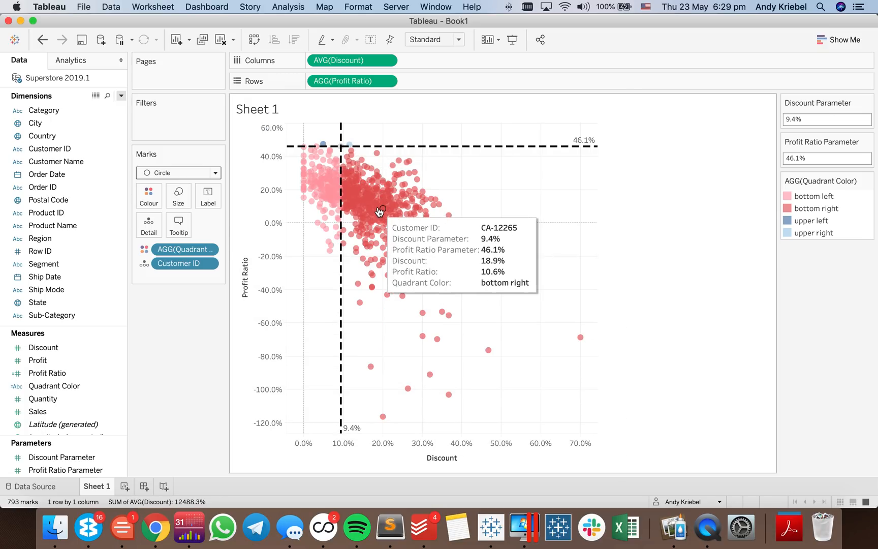
left_click(378, 202)
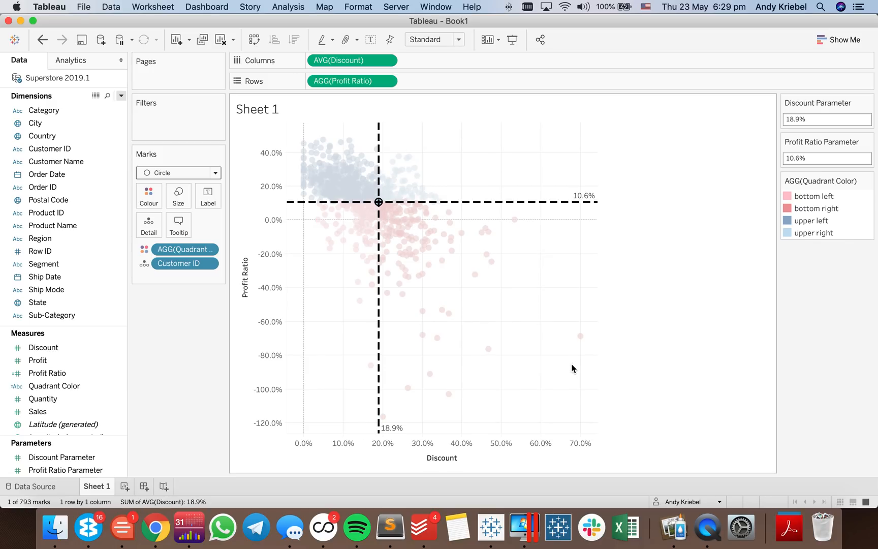
left_click(506, 315)
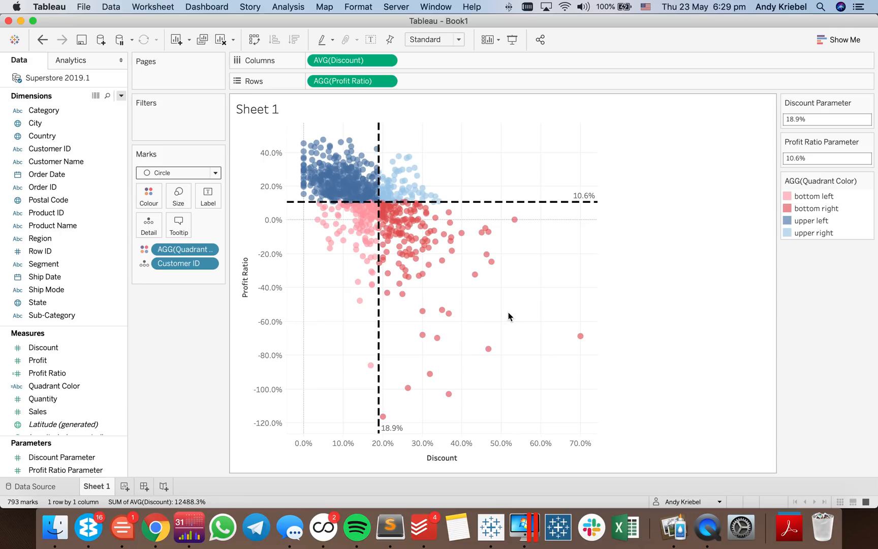
- Change the Update Discount parameter action to run on Hover
left_click(152, 6)
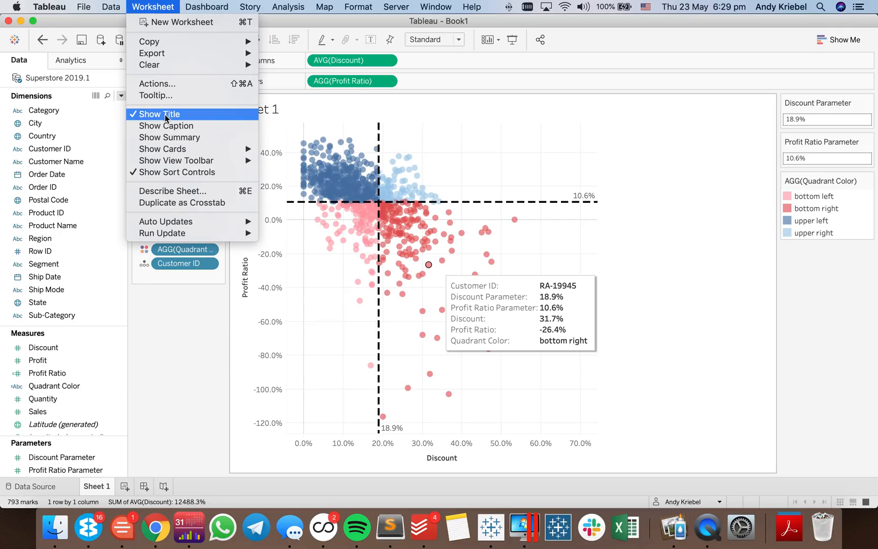
left_click(162, 85)
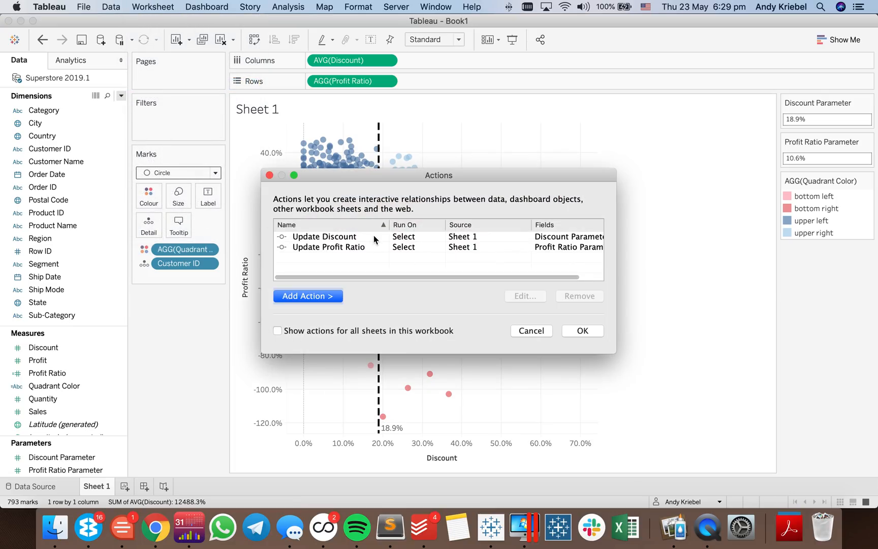
left_click(369, 237)
double_click(369, 237)
left_click(506, 188)
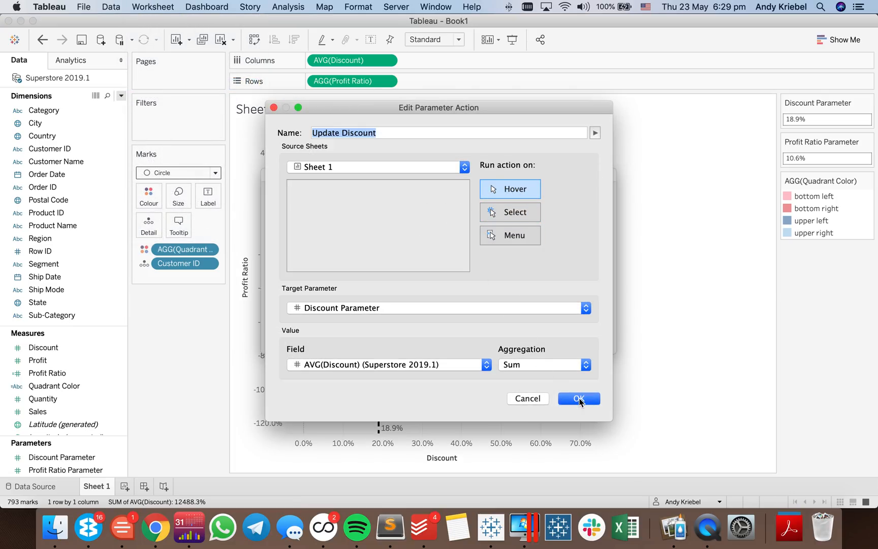
left_click(580, 399)
- Change the Update Profit Ratio parameter action to run on Hover and apply the worksheet's actions
double_click(329, 247)
left_click(500, 197)
left_click(568, 399)
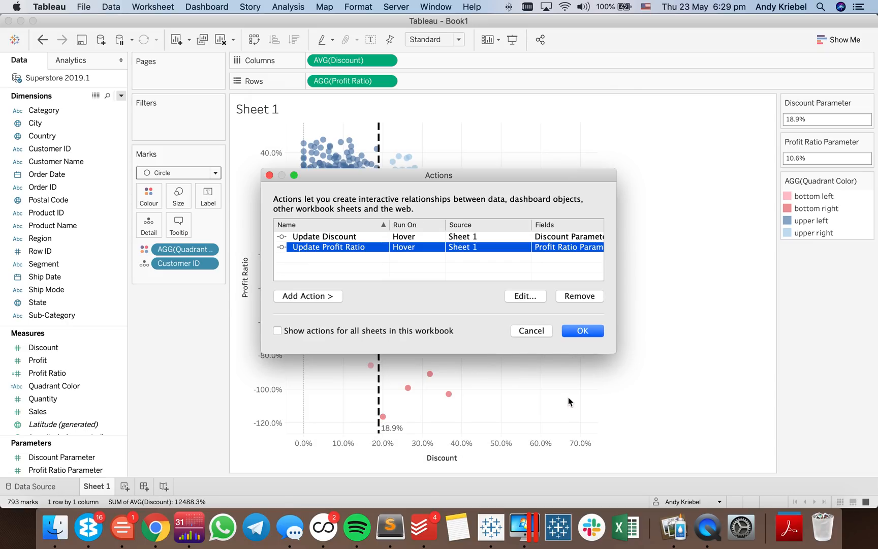
left_click(573, 331)
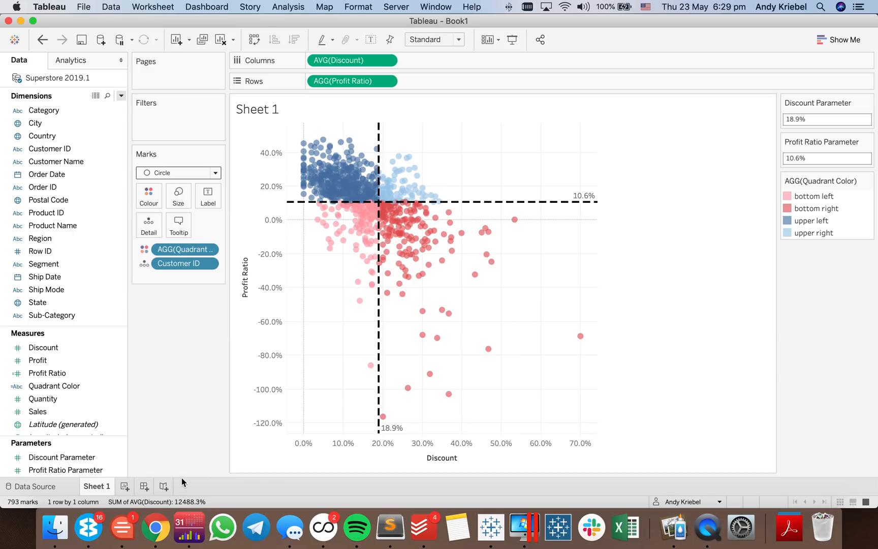
- Create a new dashboard with a fixed custom size of 600 x 600 px
left_click(144, 486)
left_click(61, 152)
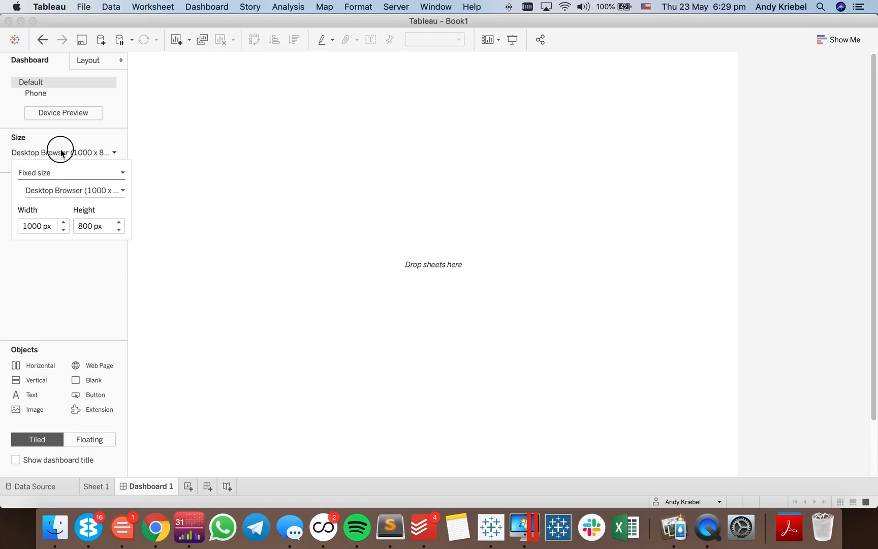
left_click(63, 229)
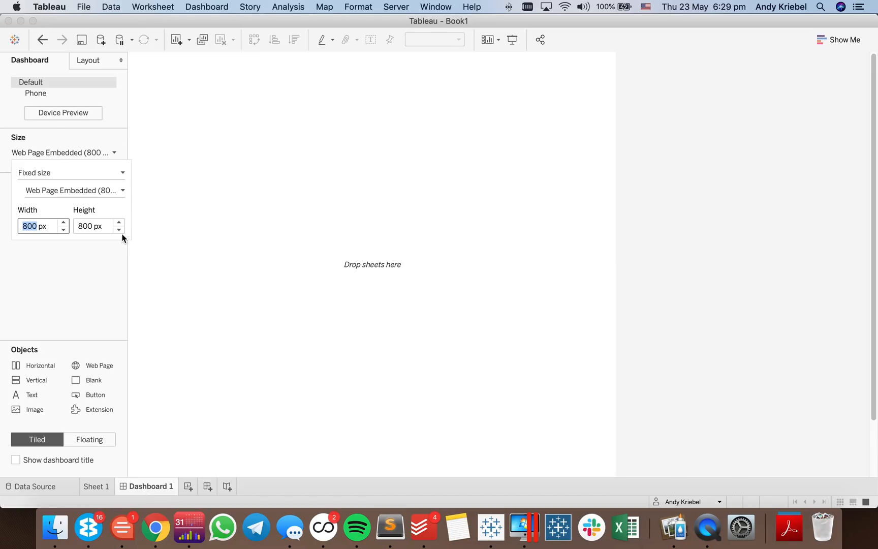
left_click(120, 230)
left_click(120, 230)
left_click(65, 232)
left_click(65, 230)
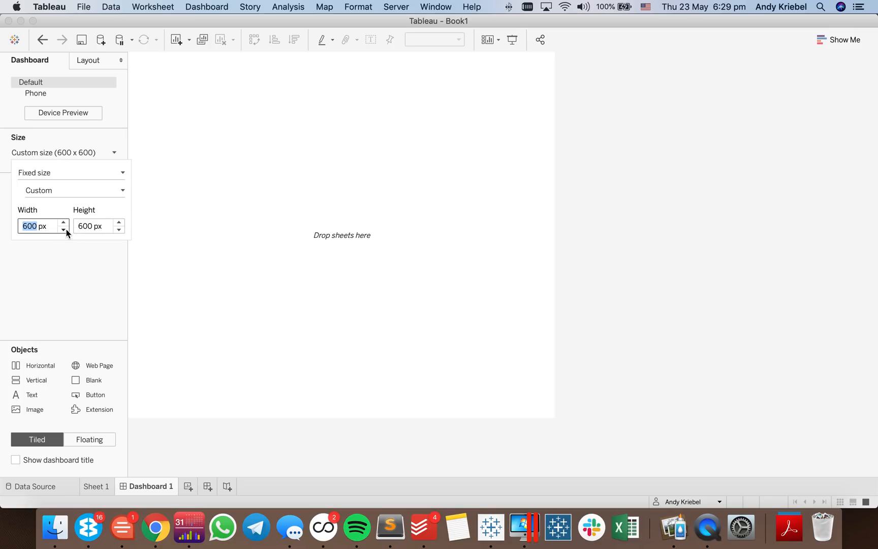
- Add Sheet 1 to the dashboard and remove its quadrant colour legend
double_click(41, 200)
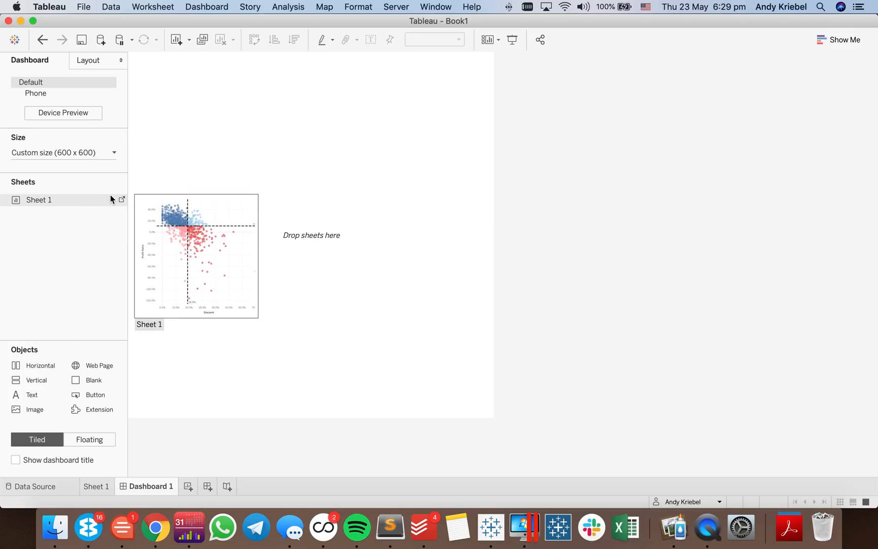
left_click(449, 64)
left_click(496, 62)
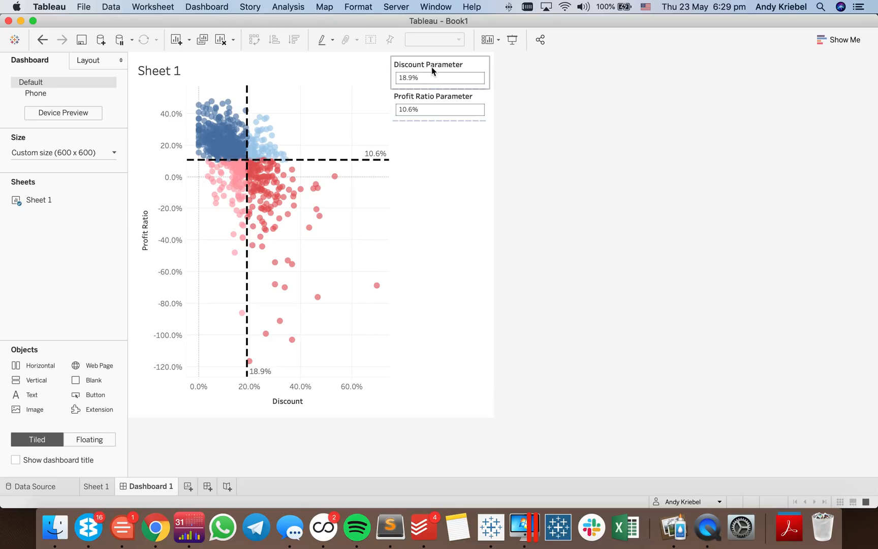
- Delete the layout container holding the Discount and Profit Ratio parameter controls, including its contents
left_click(294, 218)
mouse_move(259, 188)
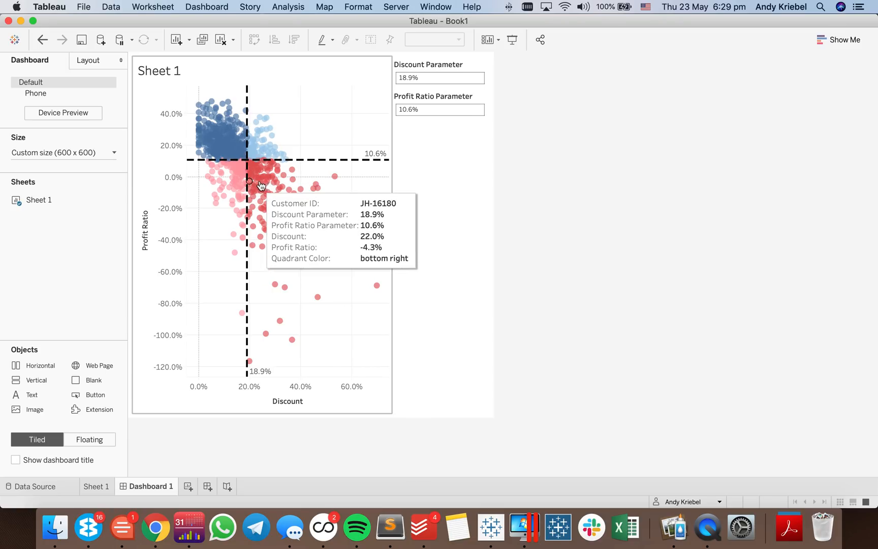
left_click(449, 177)
left_click(497, 63)
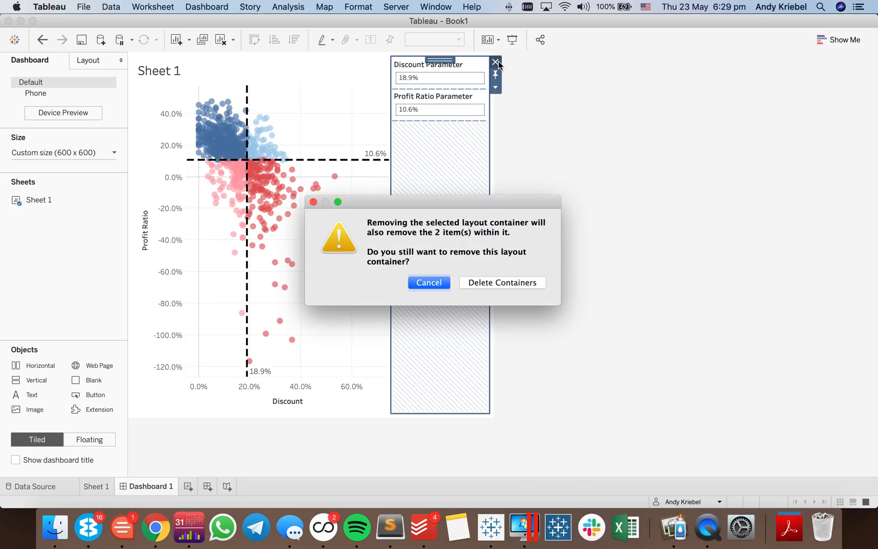
left_click(491, 280)
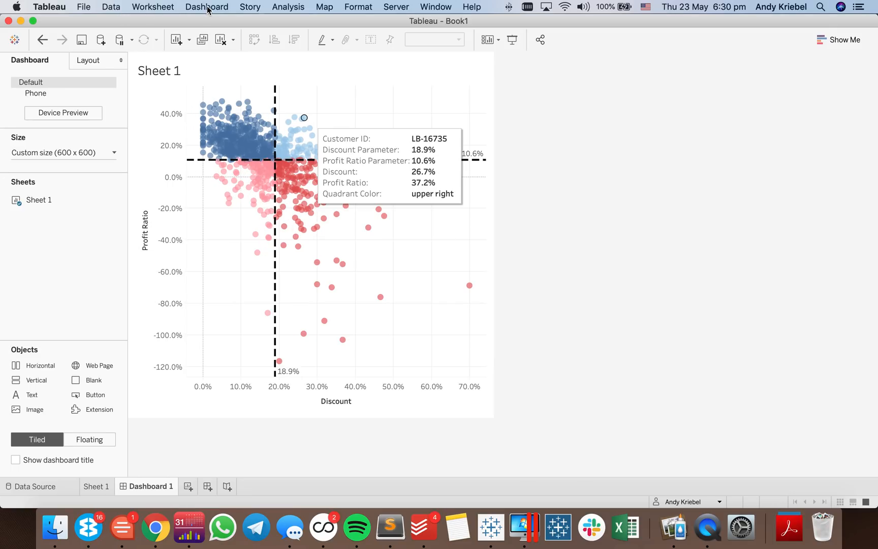
- Add a dashboard parameter action that runs on Hover over Sheet 1 and sets Discount Parameter from AVG(Discount)
left_click(206, 7)
left_click(212, 156)
left_click(320, 295)
left_click(386, 344)
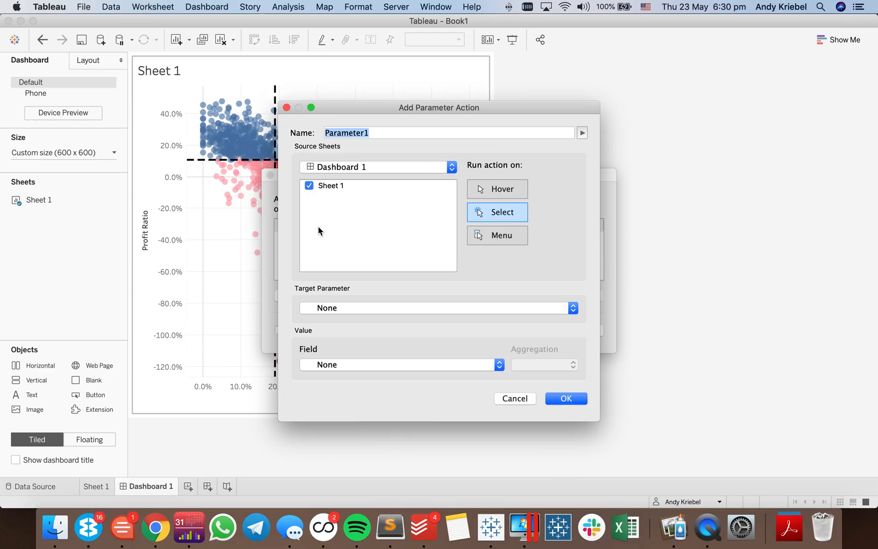
left_click(335, 308)
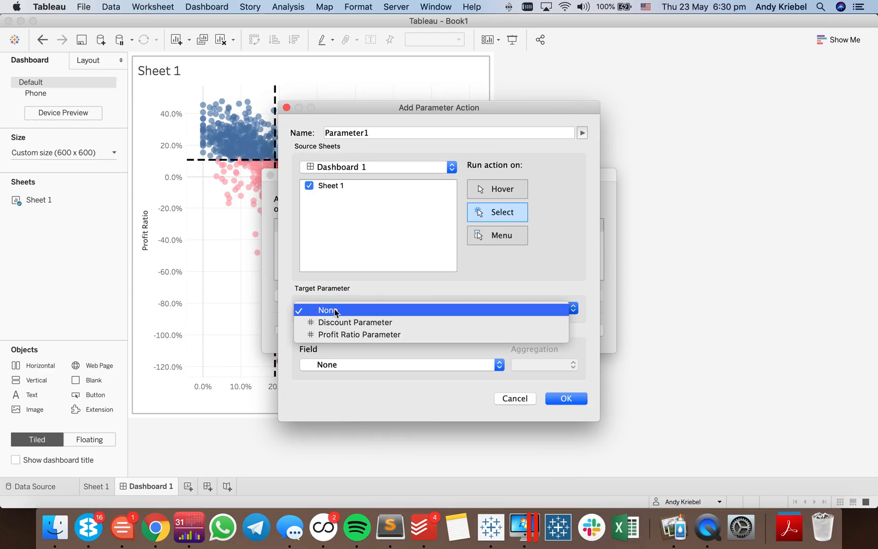
left_click(336, 321)
left_click(339, 365)
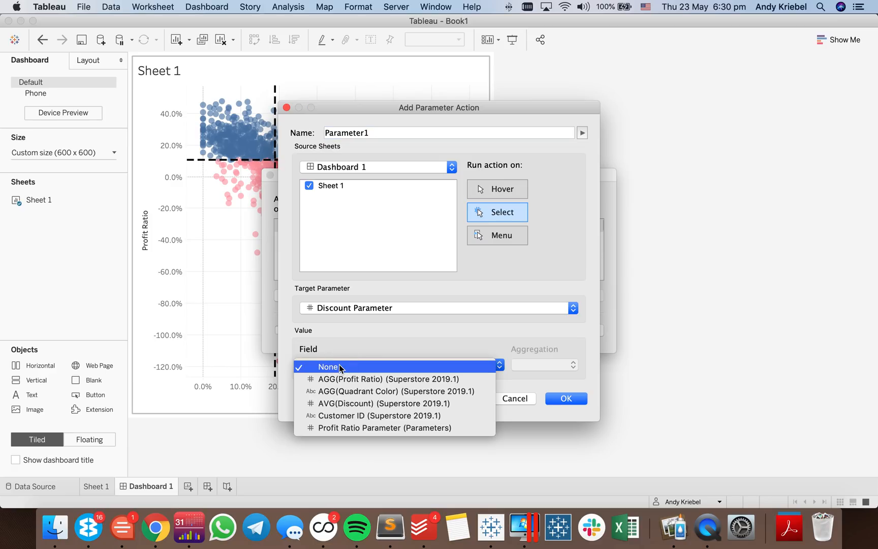
left_click(343, 403)
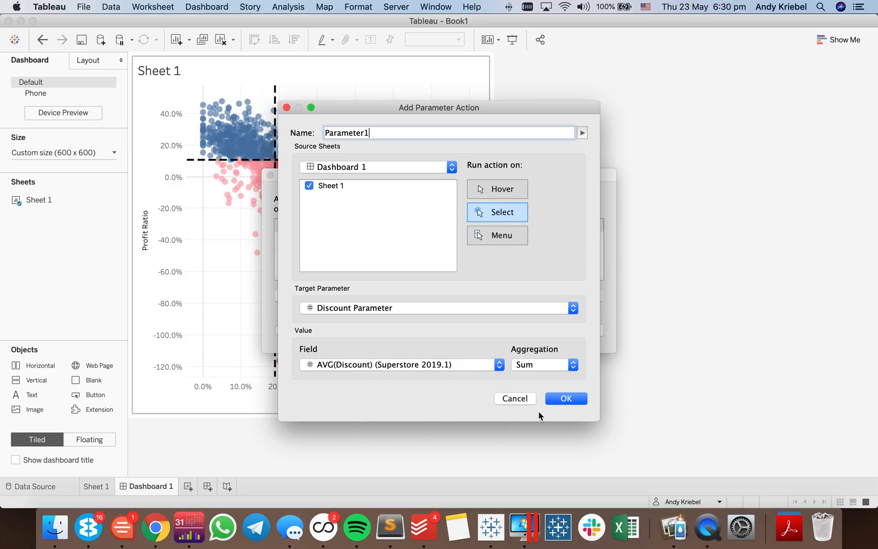
left_click(509, 191)
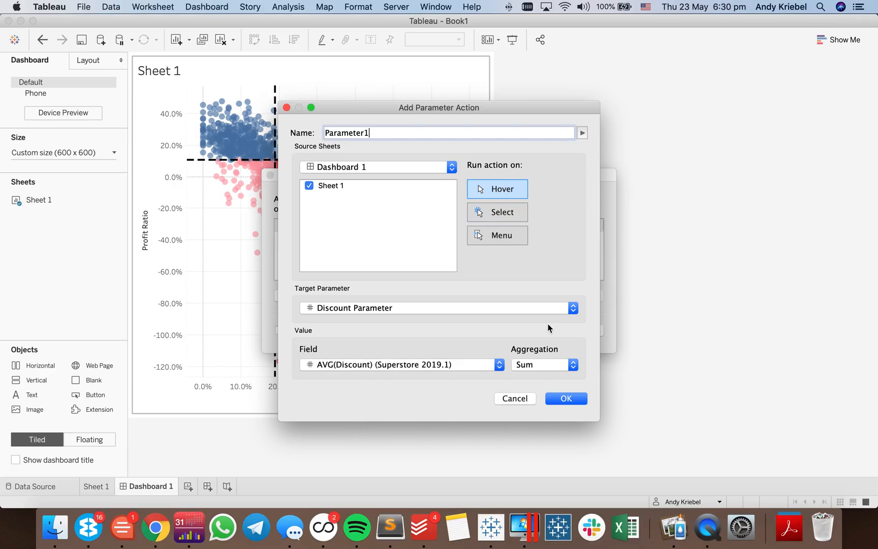
left_click(575, 399)
- Add a second dashboard parameter action on Hover that sets Profit Ratio Parameter from AGG(Profit Ratio), and apply the actions
left_click(325, 294)
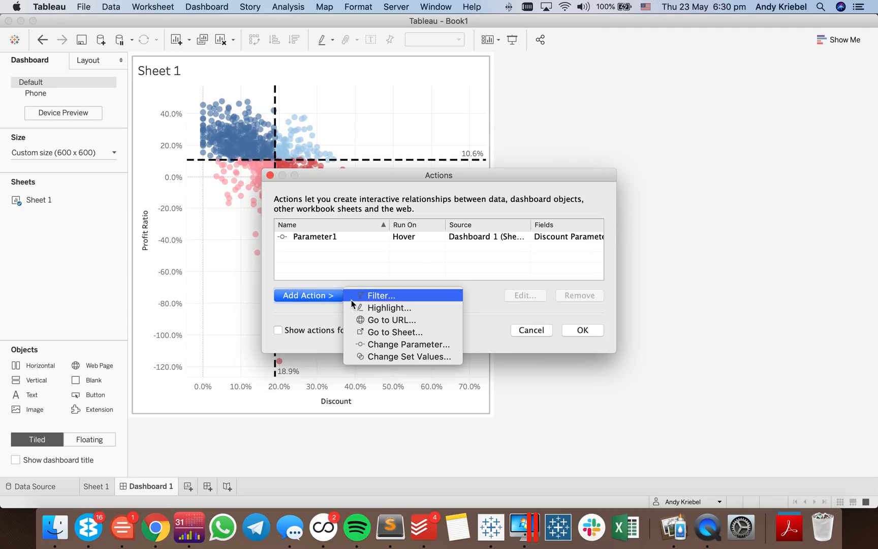
left_click(384, 344)
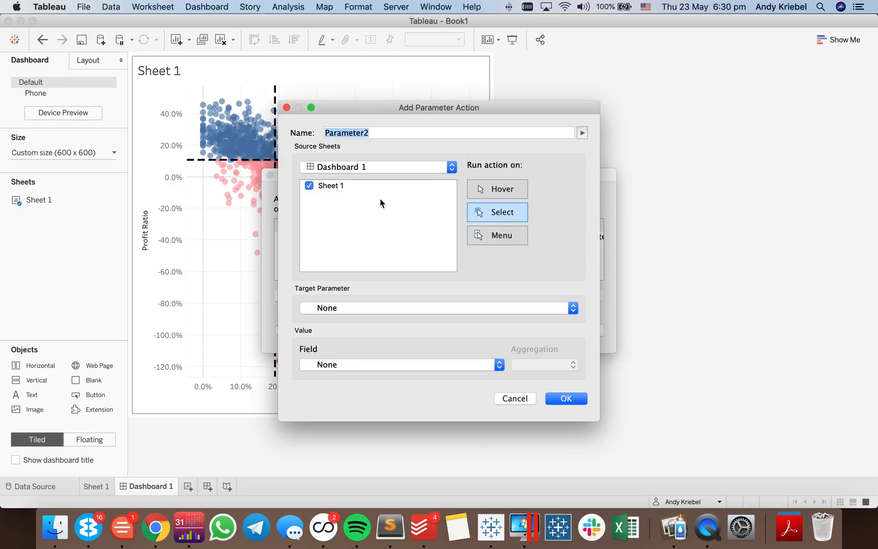
left_click(333, 306)
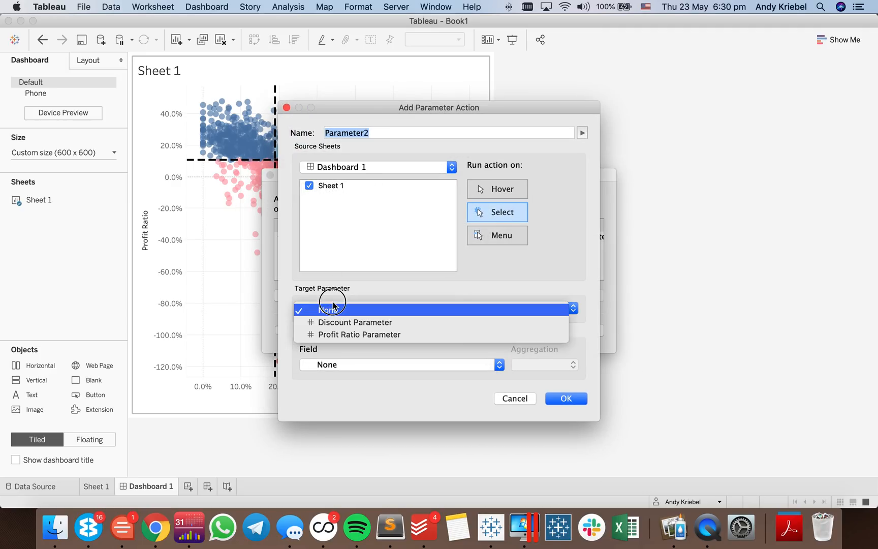
left_click(342, 333)
left_click(343, 365)
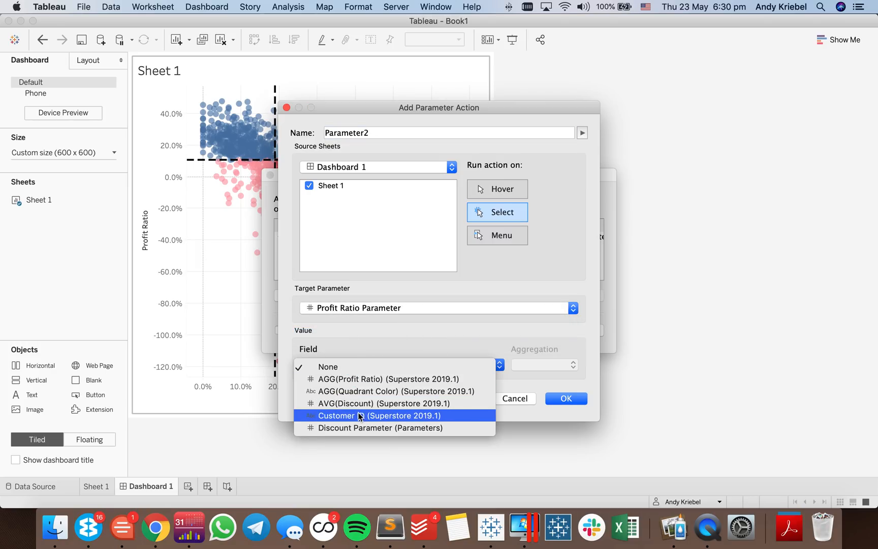
left_click(362, 385)
left_click(488, 190)
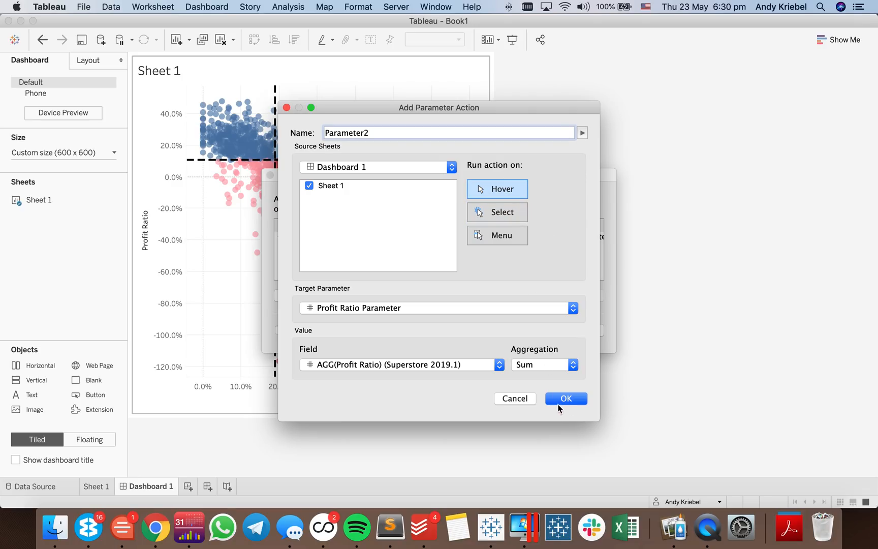
left_click(559, 404)
left_click(582, 329)
- Test several marks on the dashboard's scatter plot to check how the reference lines and quadrant colours respond
mouse_move(292, 181)
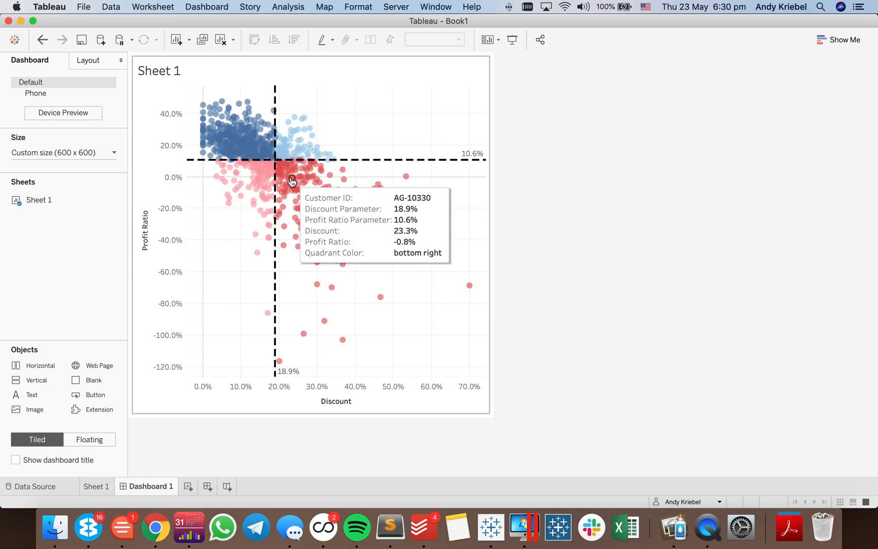
mouse_move(248, 151)
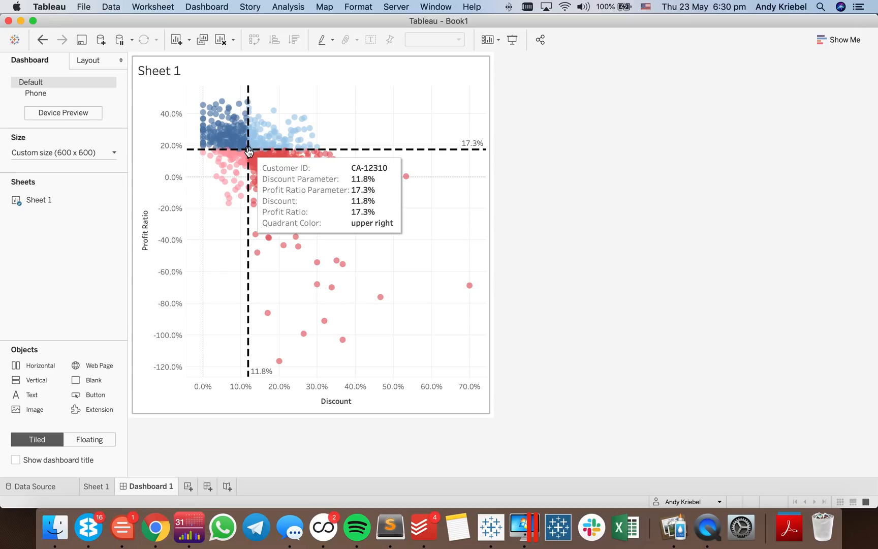
mouse_move(273, 168)
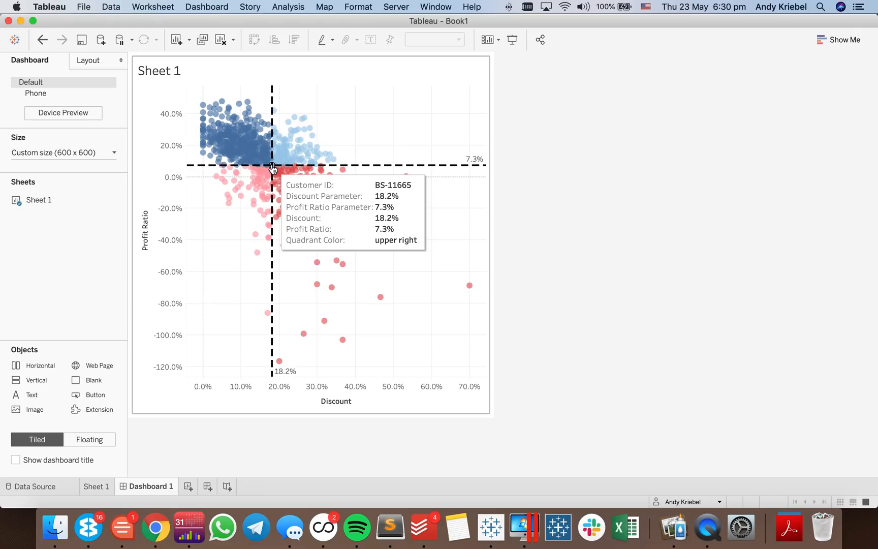